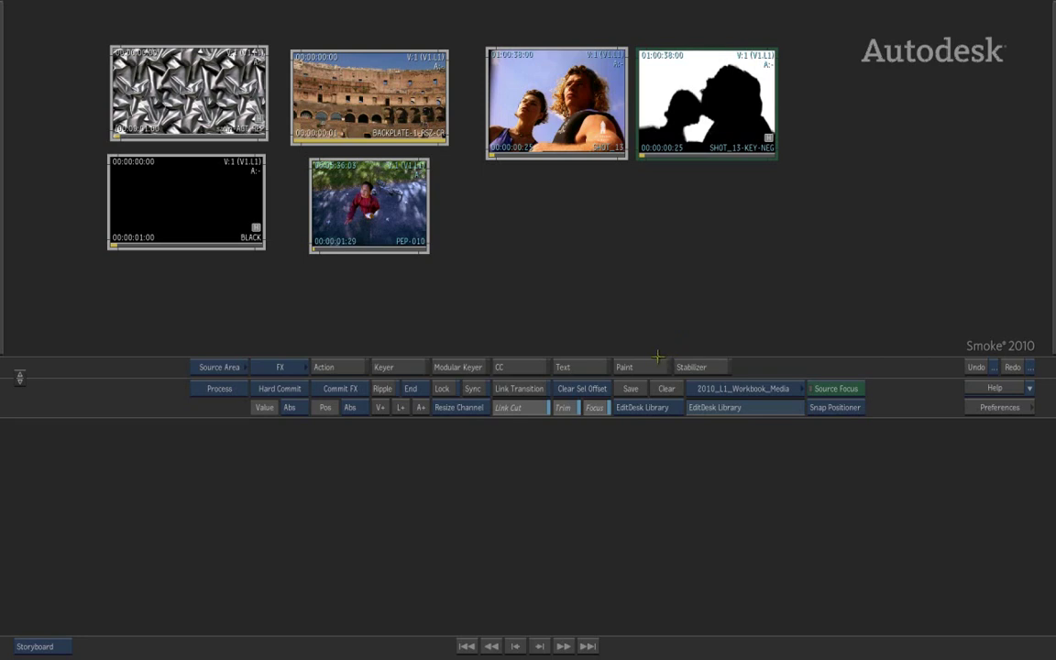
# Paint a freehand white scribble on a blank Paint canvas, exit the module and discard the resulting clip from the desktop
pyautogui.click(657, 363)
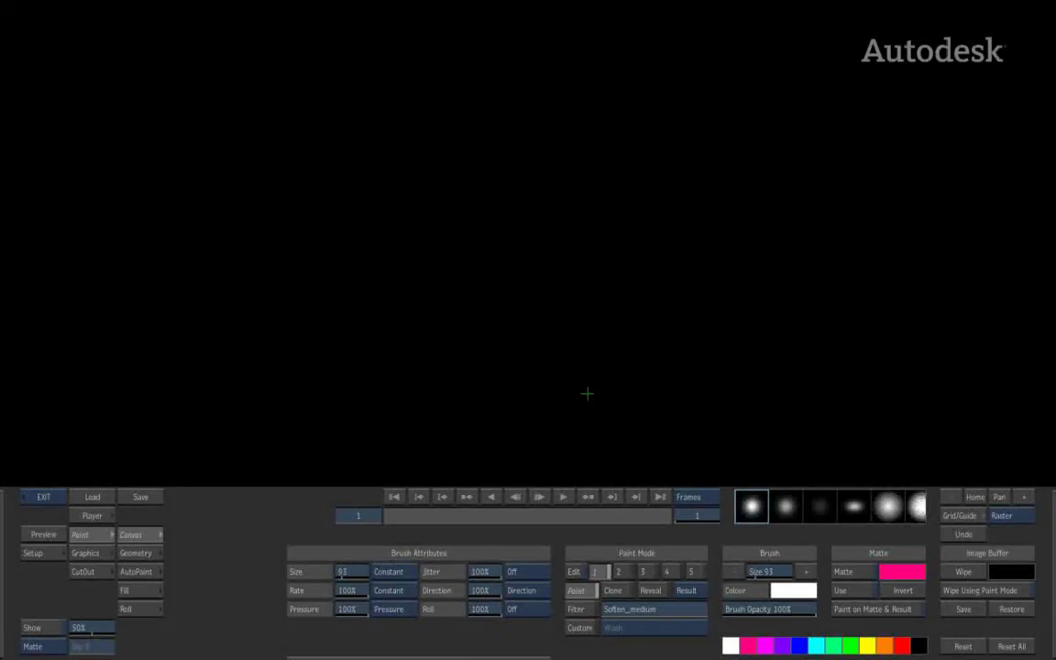
pyautogui.moveTo(184, 225)
pyautogui.mouseDown()
pyautogui.moveTo(163, 298)
pyautogui.moveTo(573, 301)
pyautogui.moveTo(687, 256)
pyautogui.moveTo(183, 174)
pyautogui.moveTo(825, 294)
pyautogui.moveTo(653, 390)
pyautogui.mouseUp()
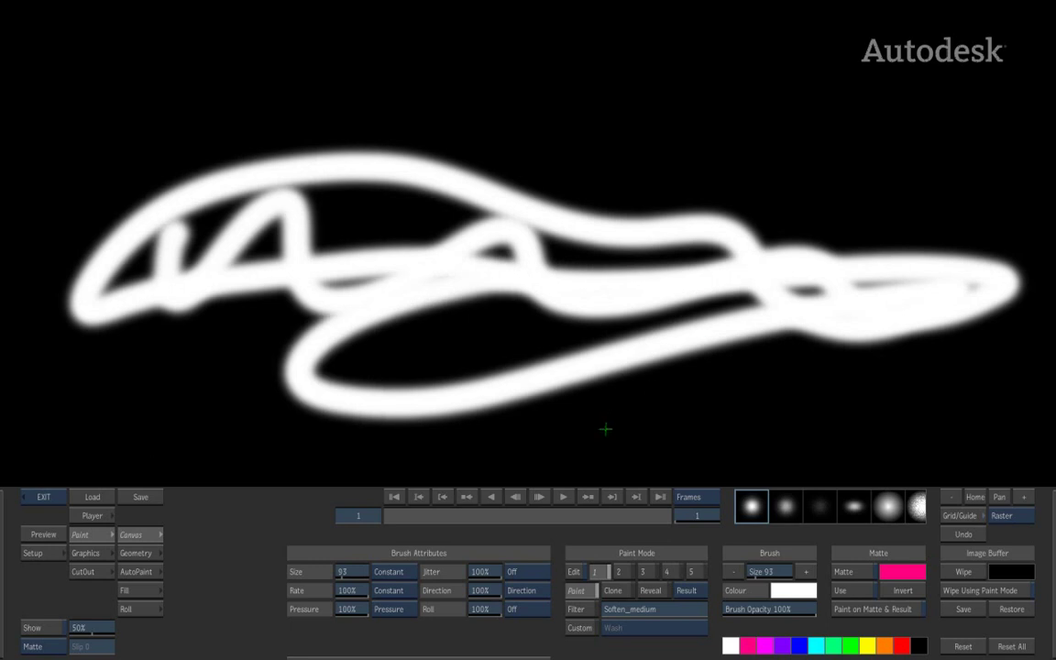
pyautogui.click(43, 496)
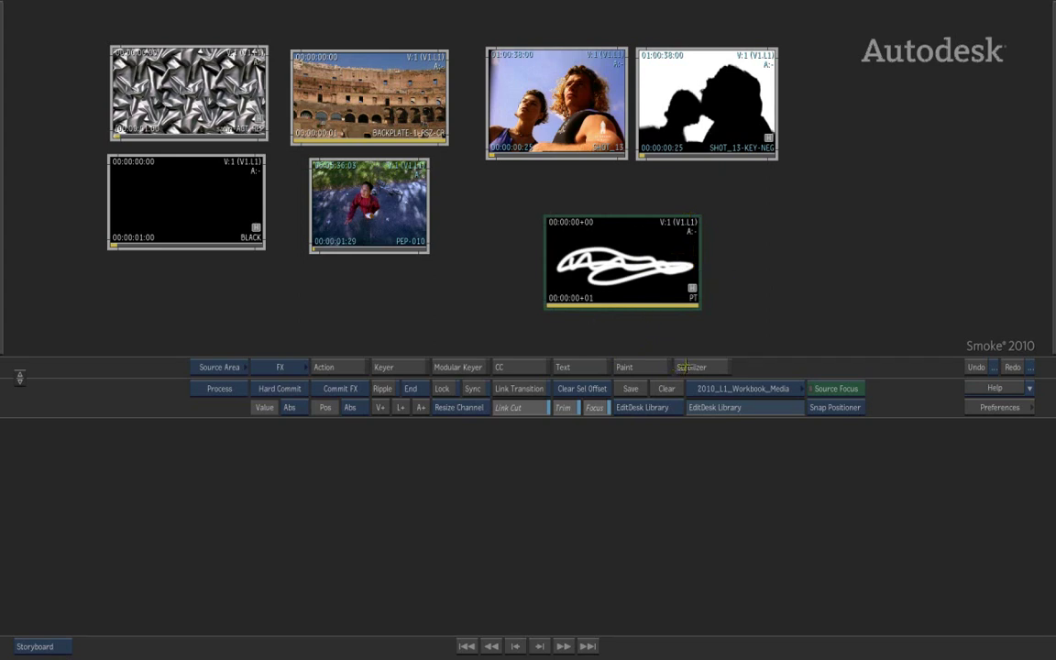
pyautogui.moveTo(639, 238)
pyautogui.mouseDown()
pyautogui.moveTo(656, 244)
pyautogui.moveTo(703, 658)
pyautogui.mouseUp()
# Set the Paint module's input mode to Front/Back/Matte and cancel the clip selection
pyautogui.click(654, 370)
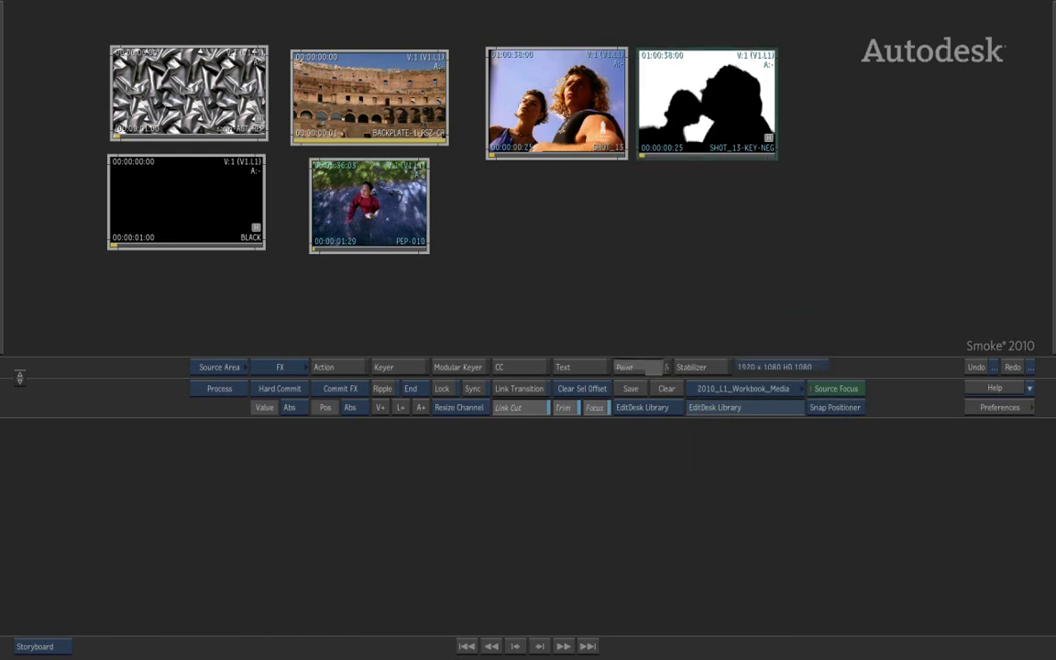
pyautogui.click(616, 388)
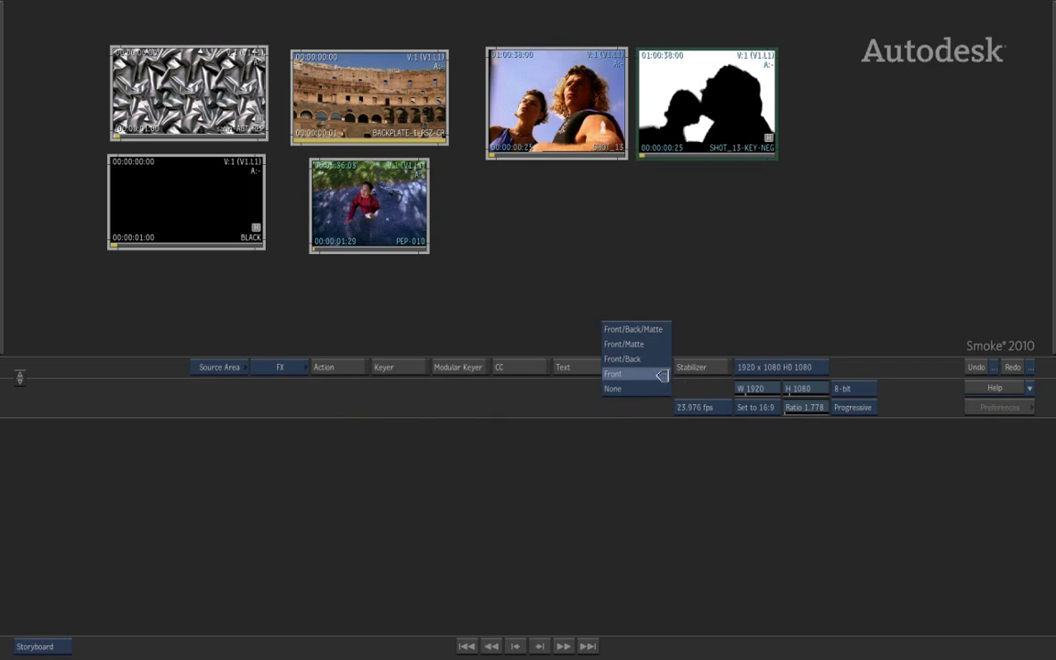
pyautogui.click(663, 329)
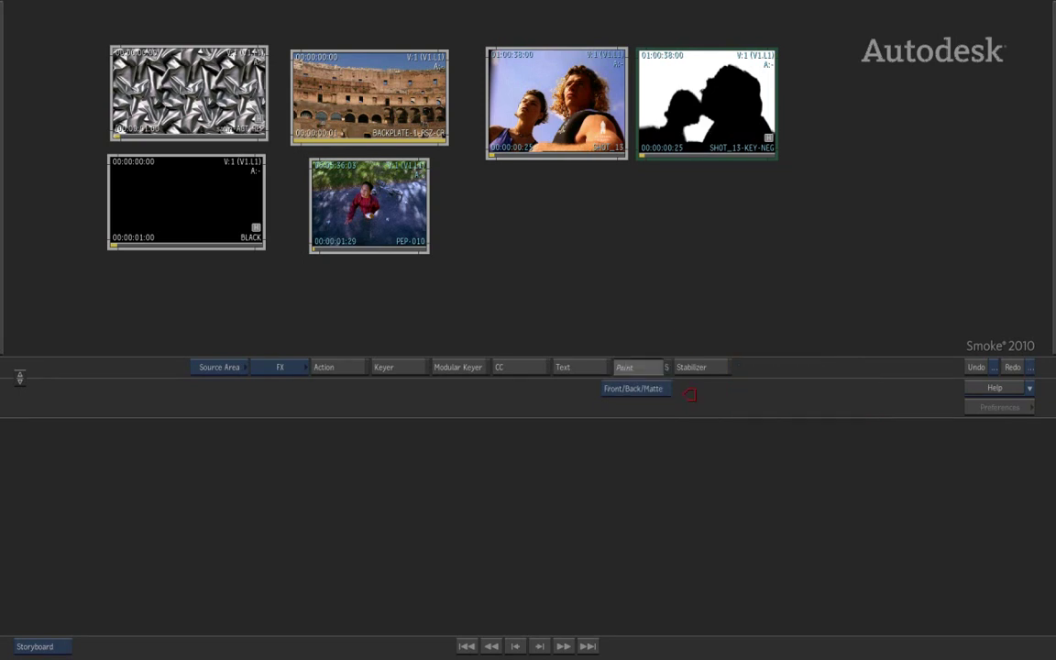
pyautogui.click(772, 371)
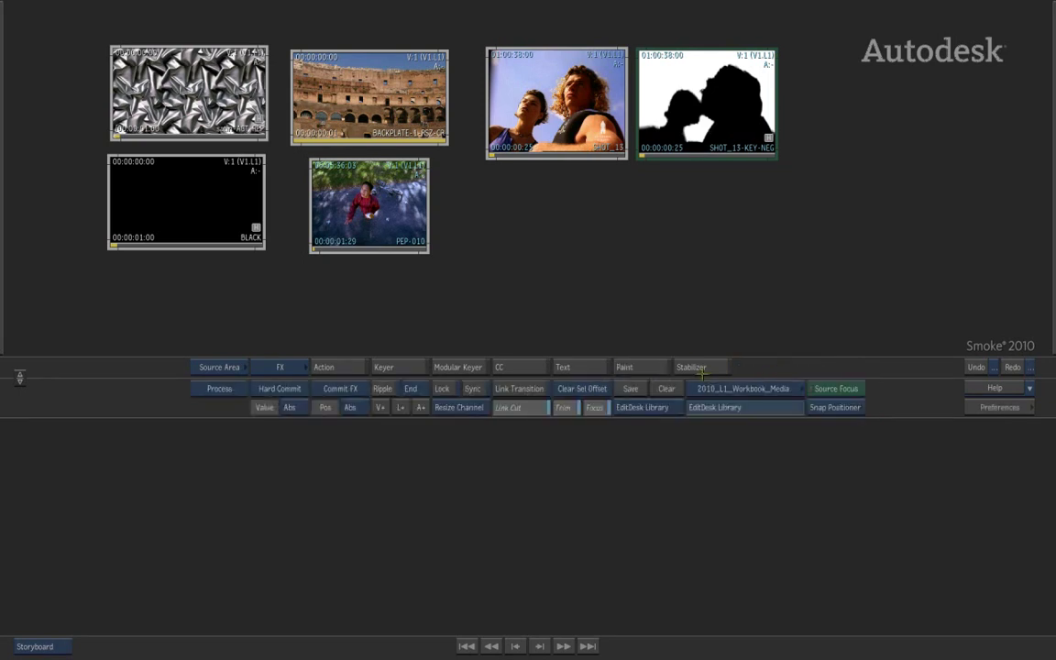
# Set the Paint input mode to Front and load the Colosseum backplate clip into the Paint module
pyautogui.click(670, 367)
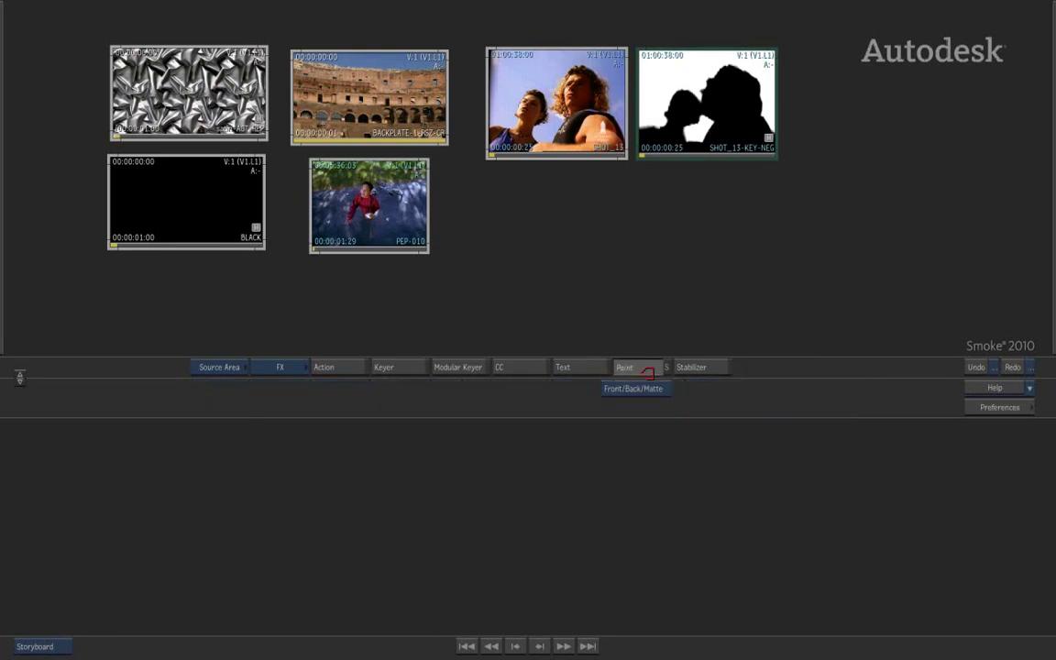
pyautogui.click(637, 388)
pyautogui.click(651, 438)
pyautogui.click(316, 61)
pyautogui.click(594, 267)
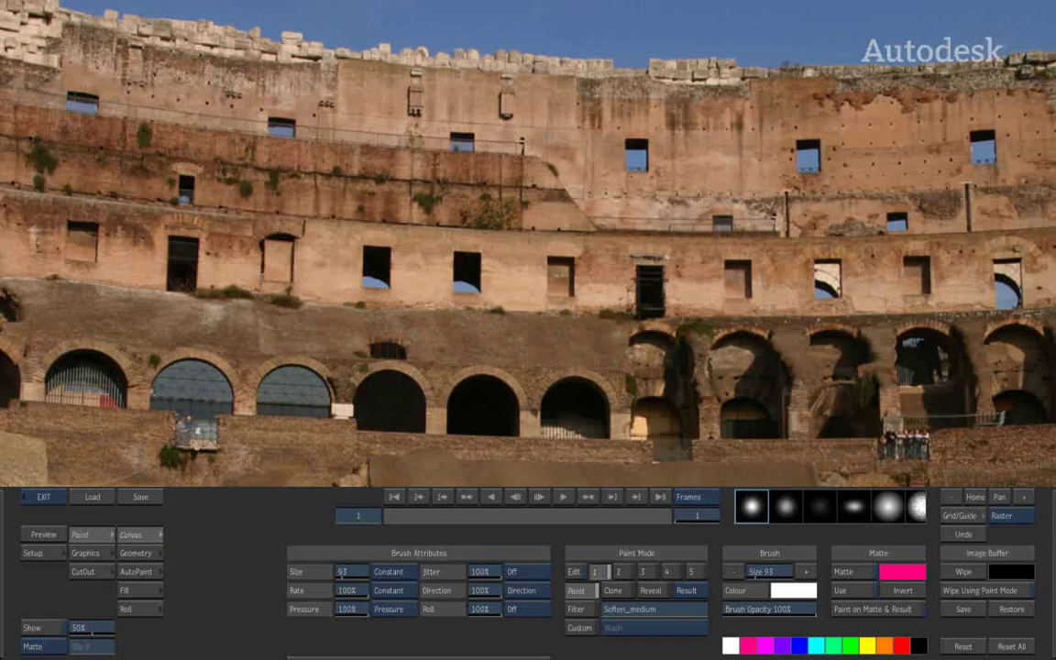
# Examine the Colosseum image with the compact Paint menu, zooming in and back out
pyautogui.moveTo(1010, 658)
pyautogui.press('`')
pyautogui.press('`')
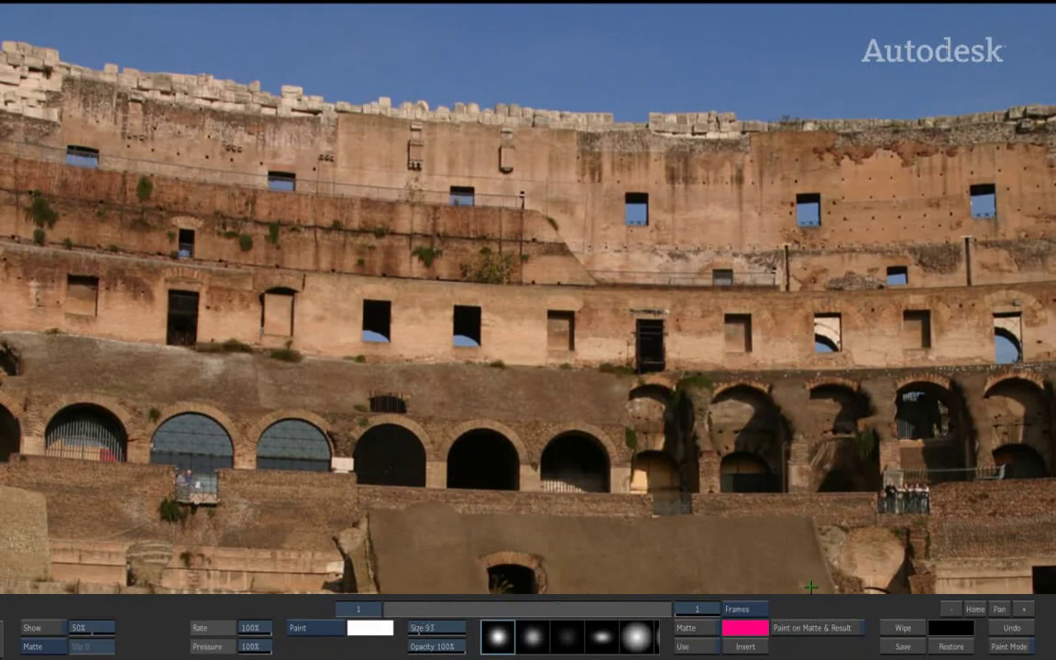
pyautogui.click(1024, 608)
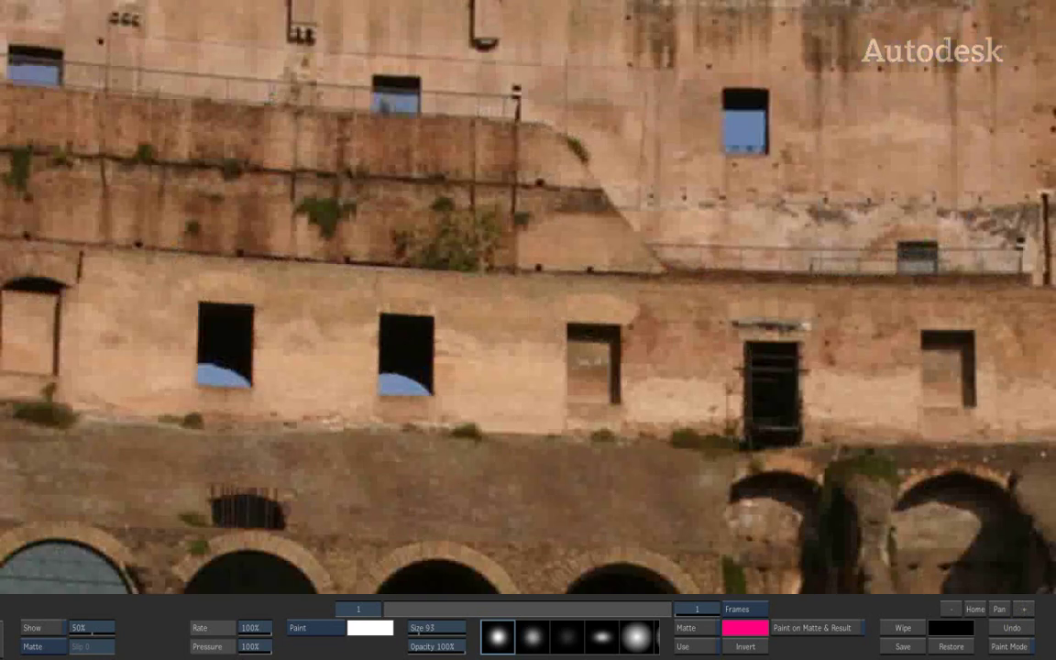
pyautogui.click(949, 609)
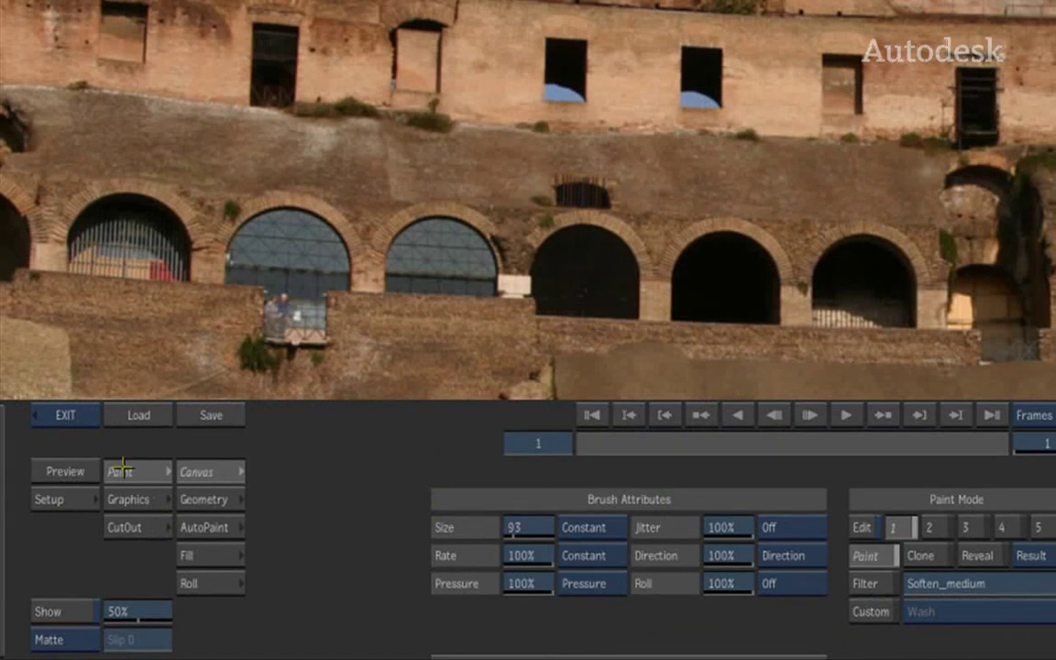
# Look through the Graphics and CutOut settings and return to the Paint controls
pyautogui.click(140, 500)
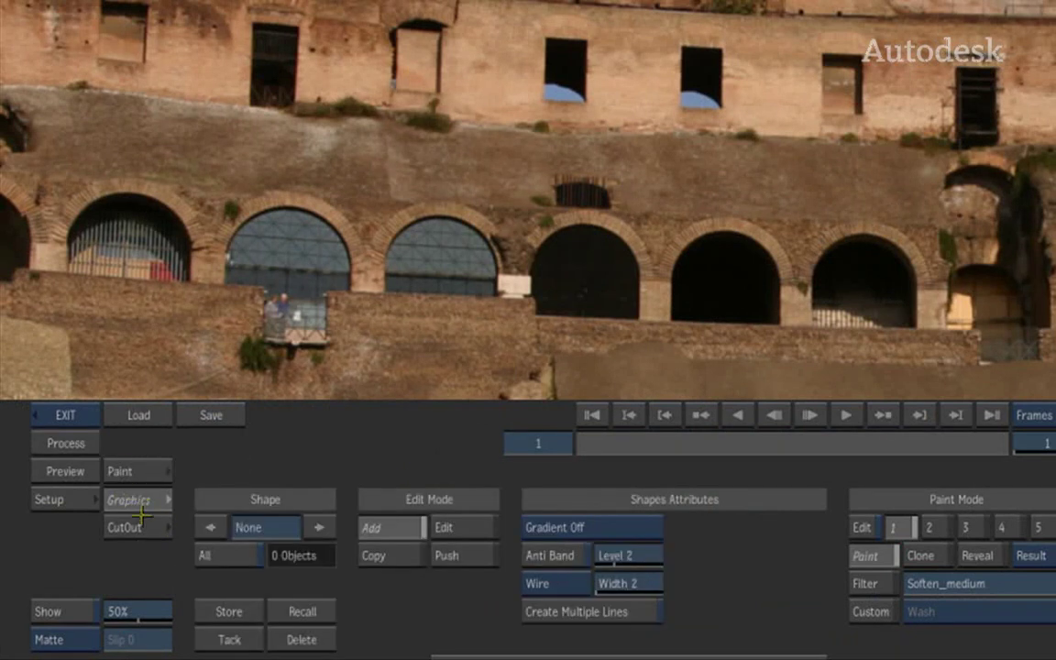
pyautogui.click(135, 528)
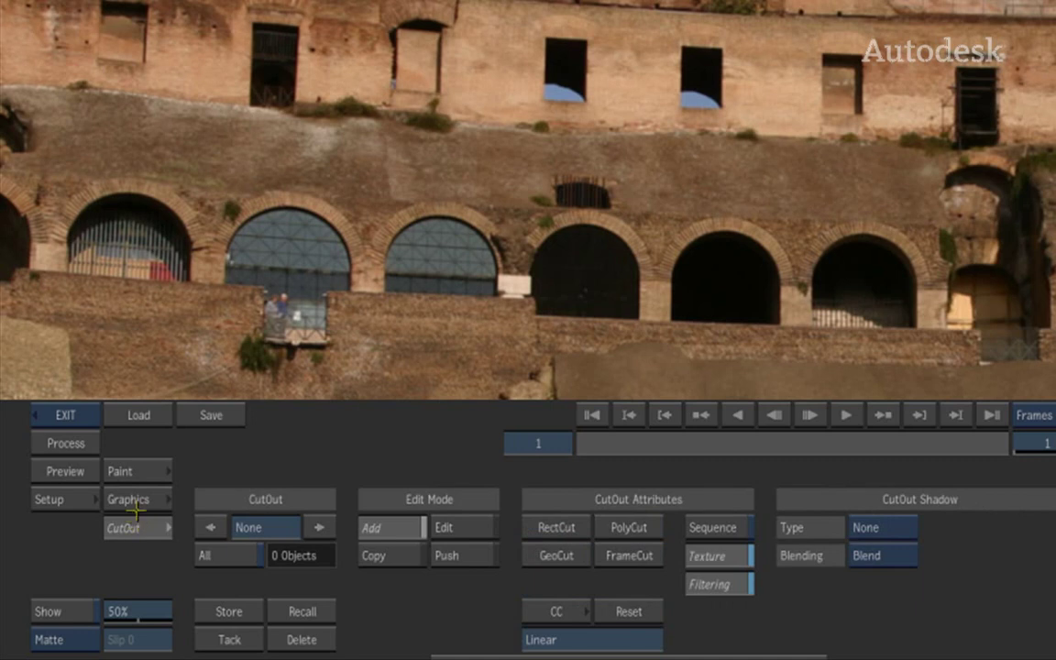
pyautogui.click(129, 499)
pyautogui.click(124, 469)
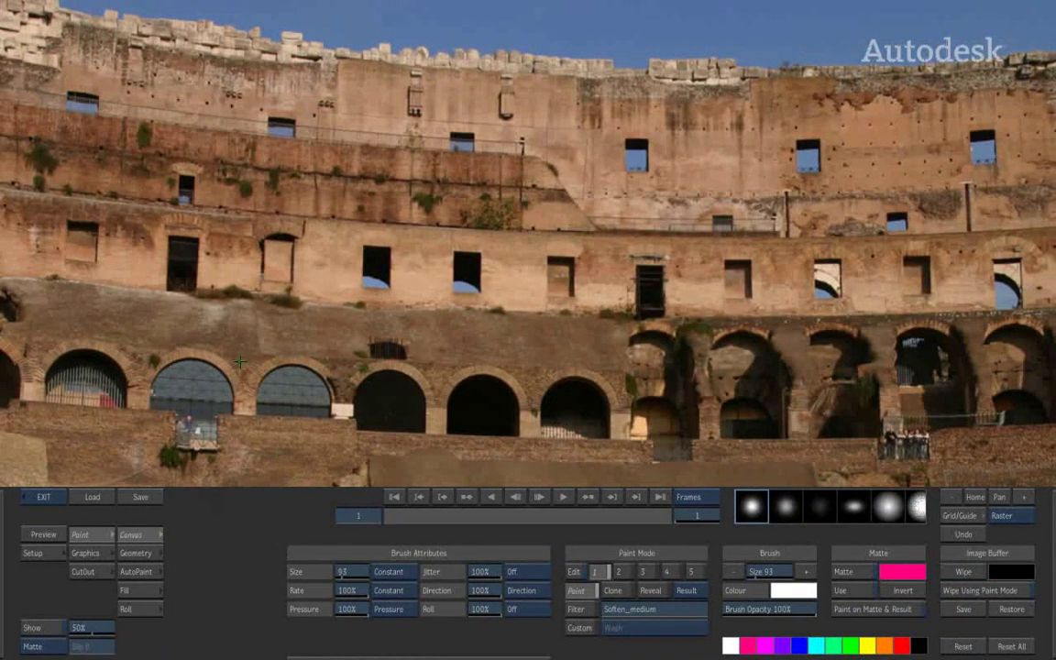
# Paint a freehand white scribble in Canvas mode and a straight line in Geometry mode, undoing each stroke
pyautogui.moveTo(154, 195)
pyautogui.mouseDown()
pyautogui.moveTo(683, 338)
pyautogui.moveTo(188, 353)
pyautogui.moveTo(816, 192)
pyautogui.moveTo(129, 403)
pyautogui.moveTo(705, 183)
pyautogui.moveTo(596, 120)
pyautogui.mouseUp()
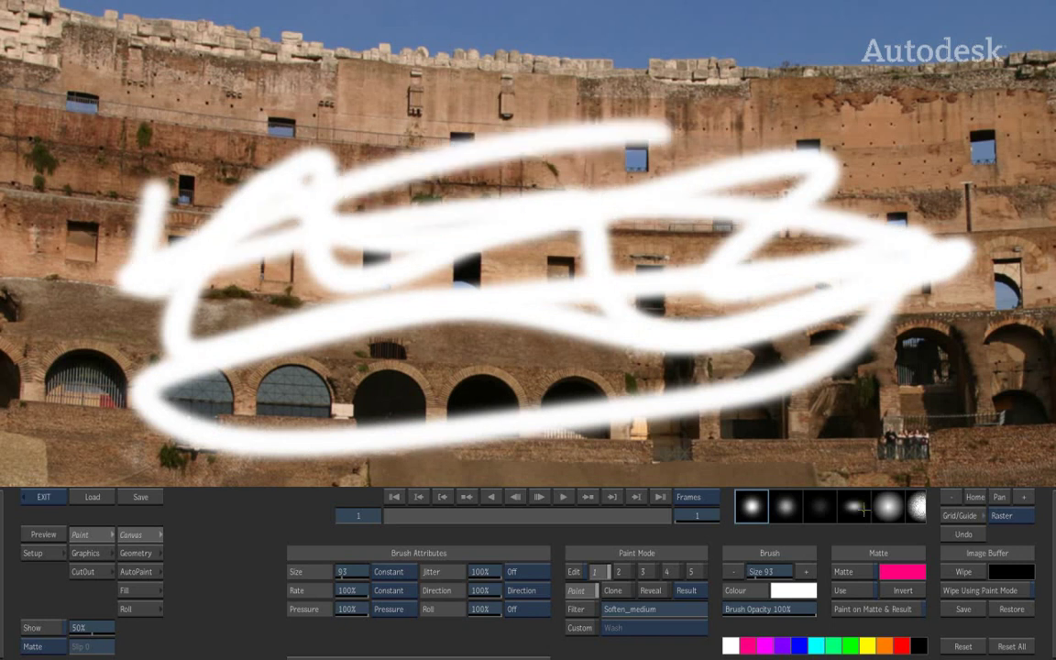
pyautogui.click(968, 534)
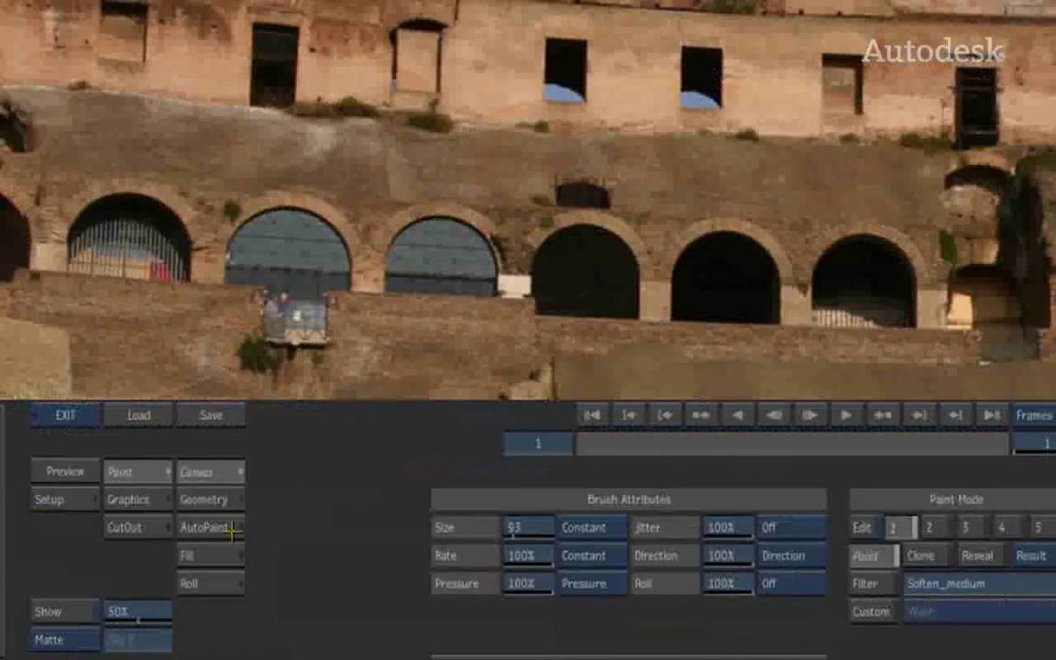
pyautogui.click(151, 553)
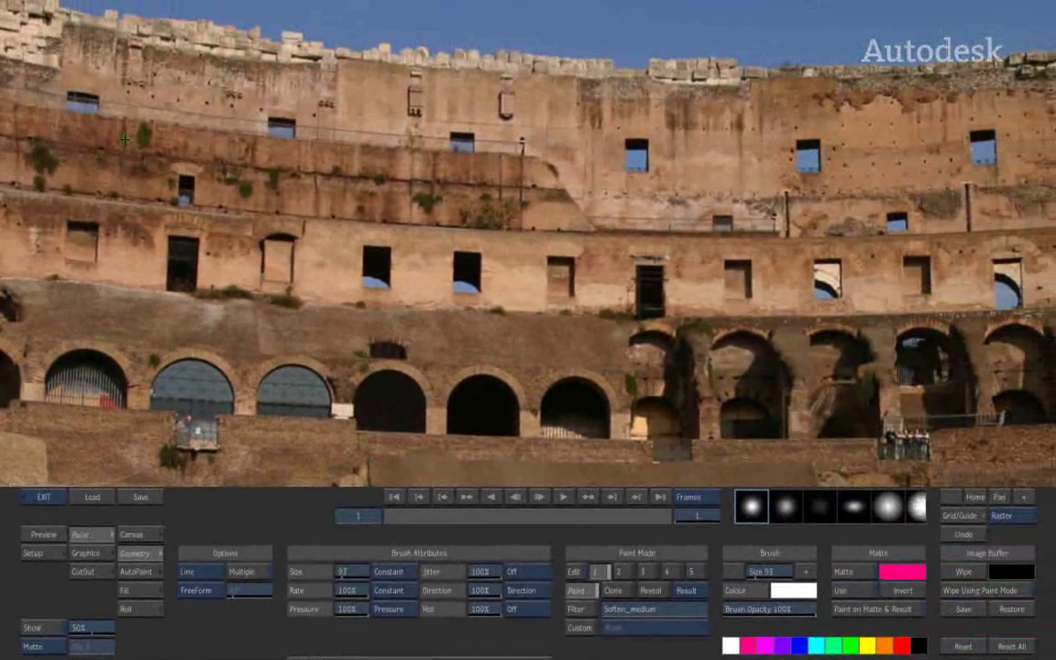
pyautogui.moveTo(129, 141); pyautogui.dragTo(953, 172)
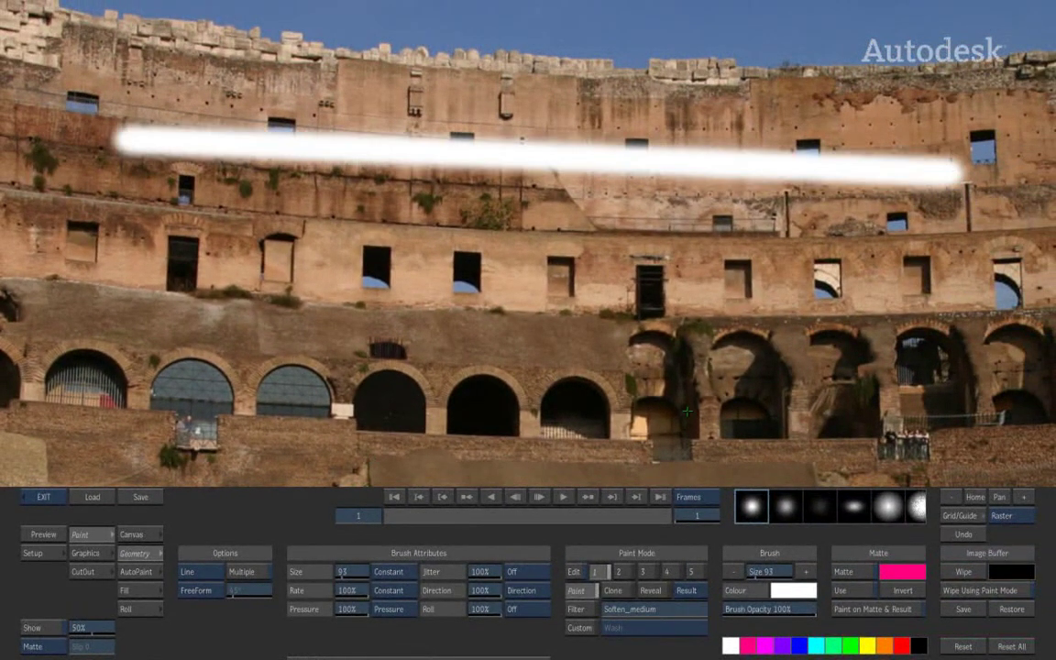
pyautogui.click(959, 531)
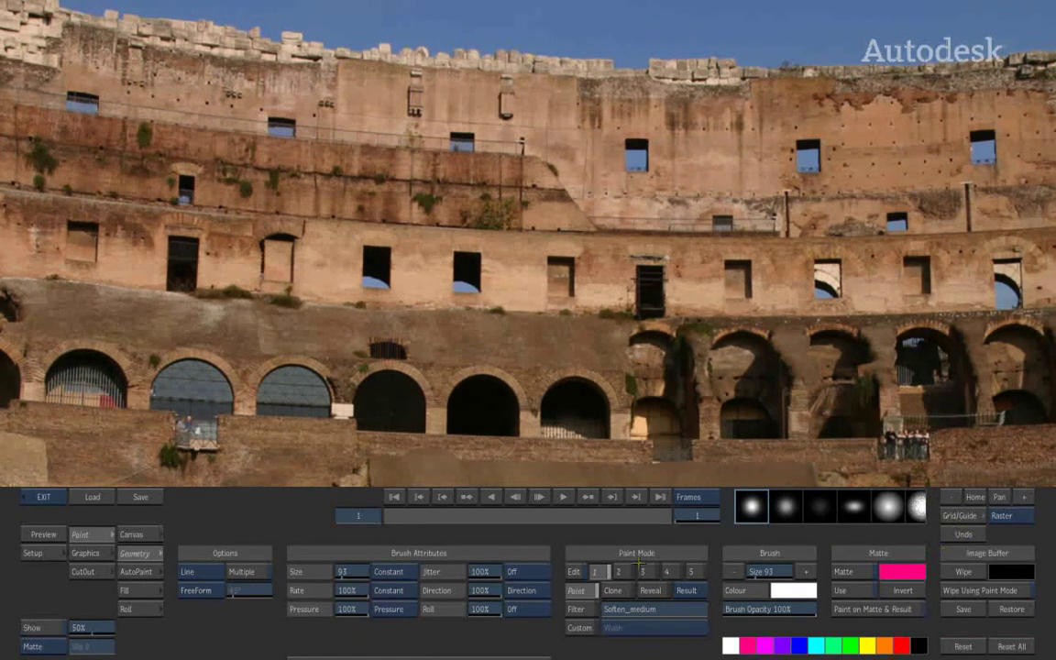
# Try the Rectangle and Circle shapes in Geometry mode, paint a white circle over the wall and undo it
pyautogui.click(212, 569)
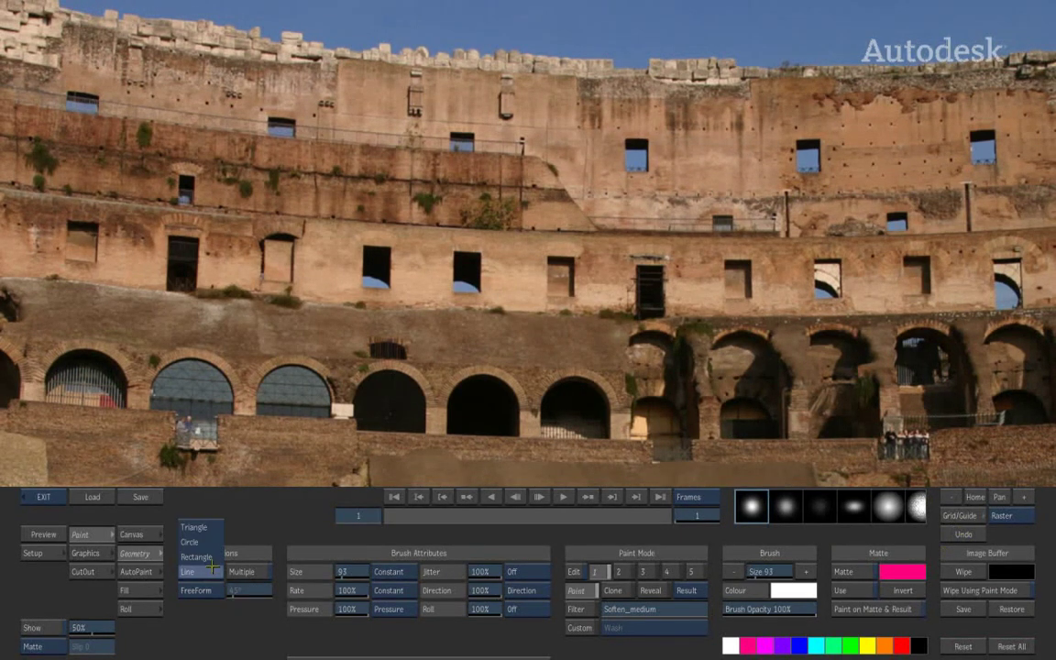
pyautogui.click(196, 557)
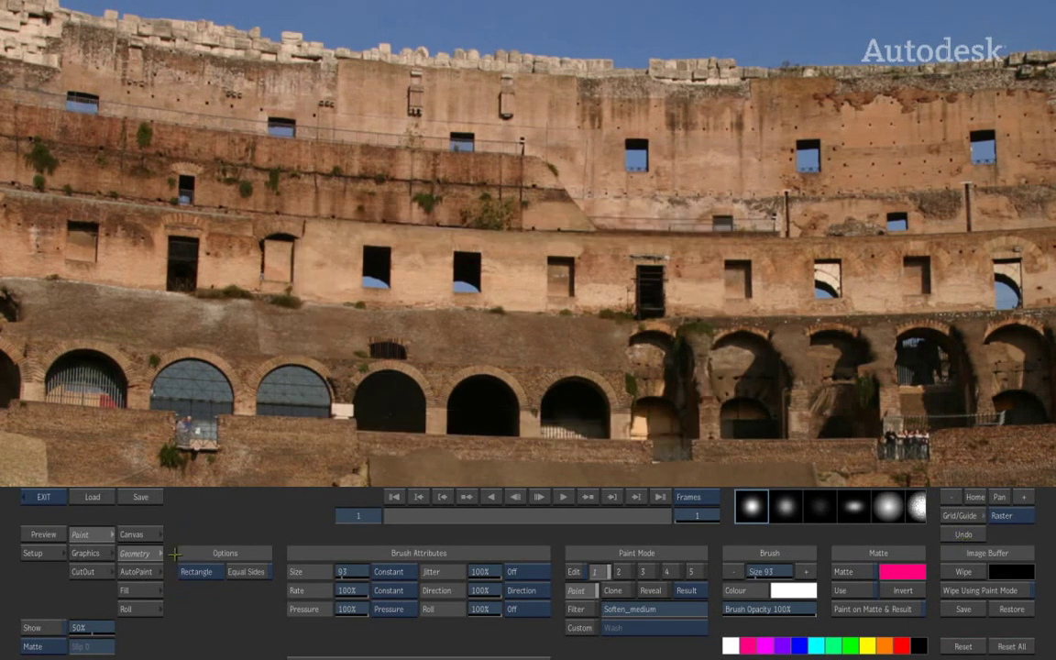
pyautogui.click(196, 573)
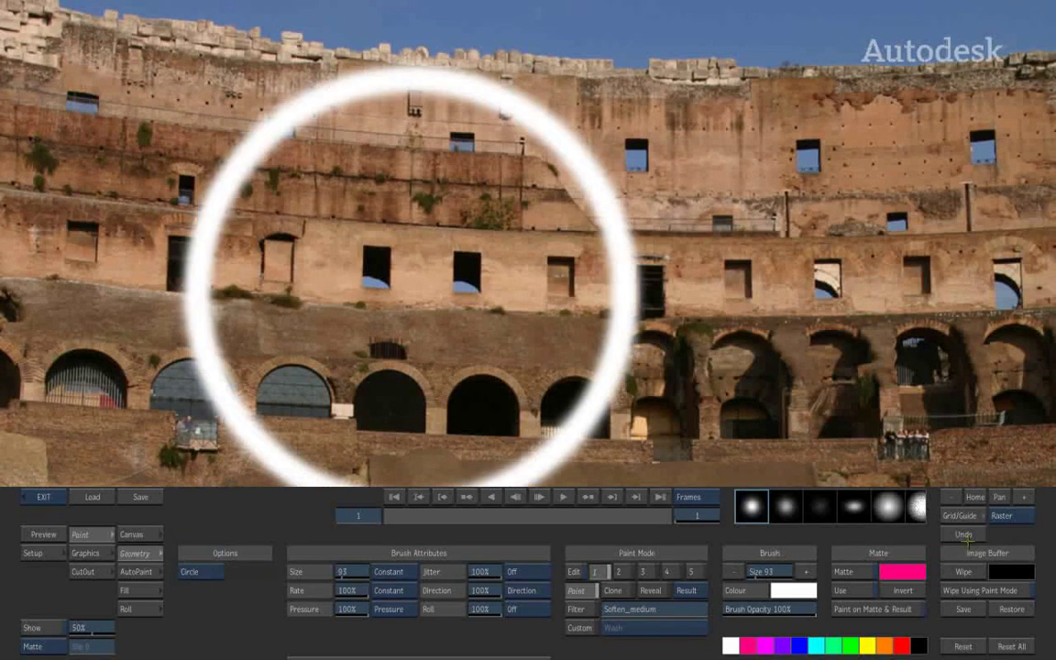
# Set the geometry shape to Triangle, paint a white triangle across the middle of the Colosseum and undo it
pyautogui.click(203, 571)
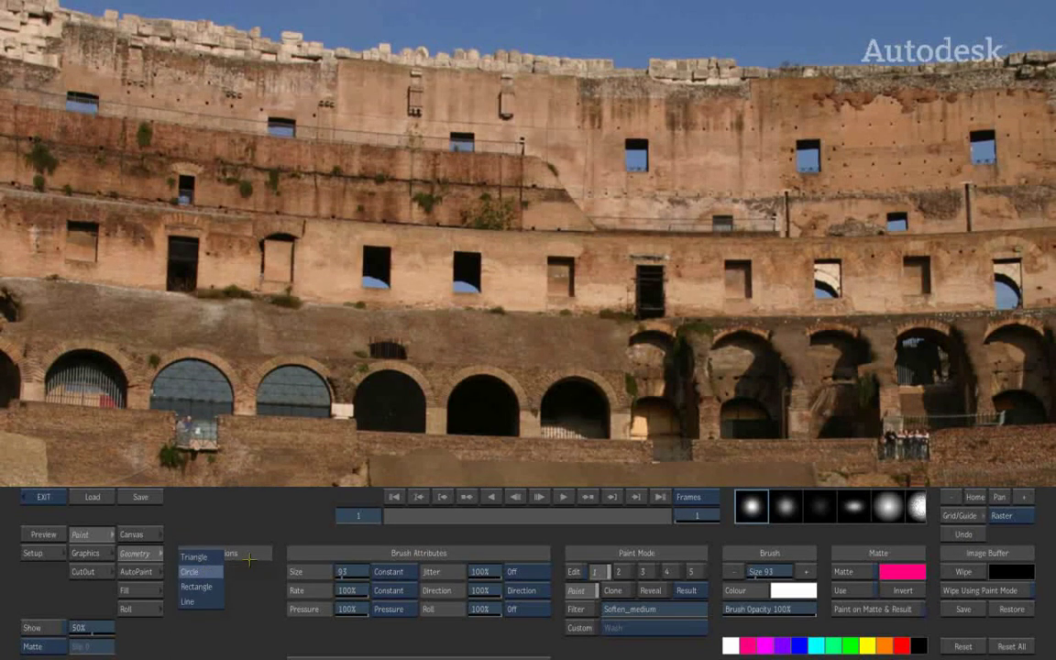
pyautogui.click(195, 557)
pyautogui.click(662, 338)
pyautogui.click(448, 149)
pyautogui.click(240, 352)
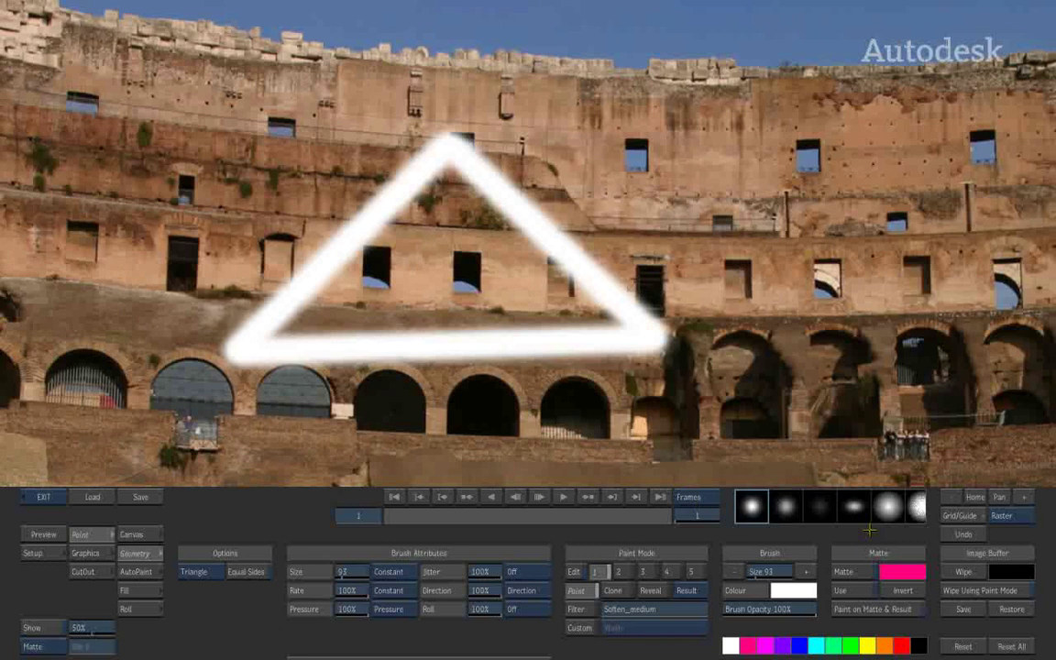
pyautogui.click(961, 535)
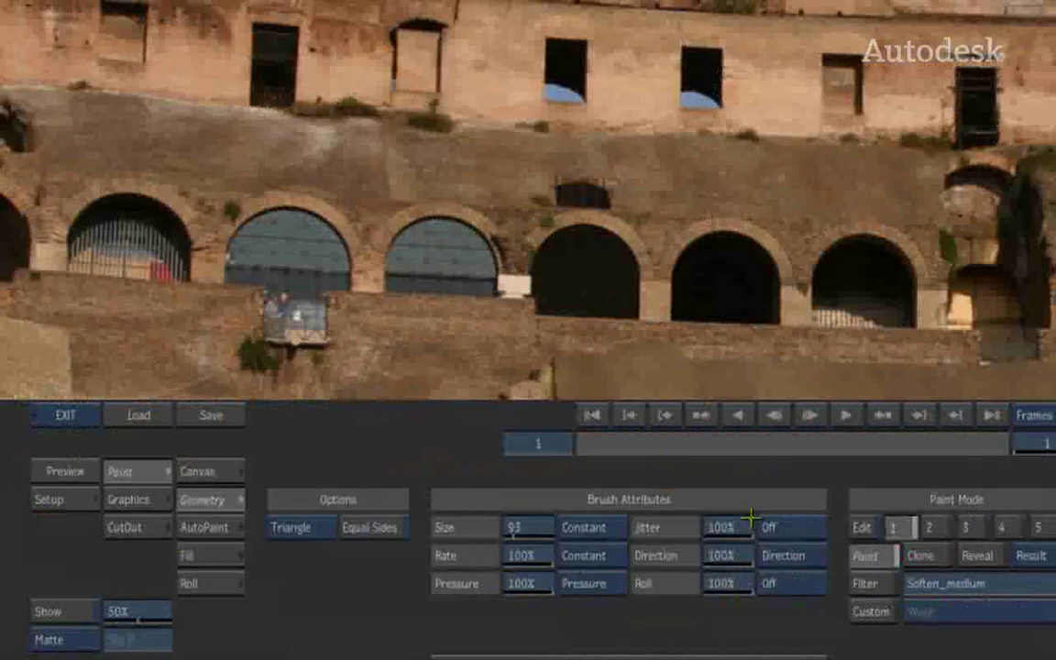
# Examine the AutoPaint options and the Fill options
pyautogui.click(135, 571)
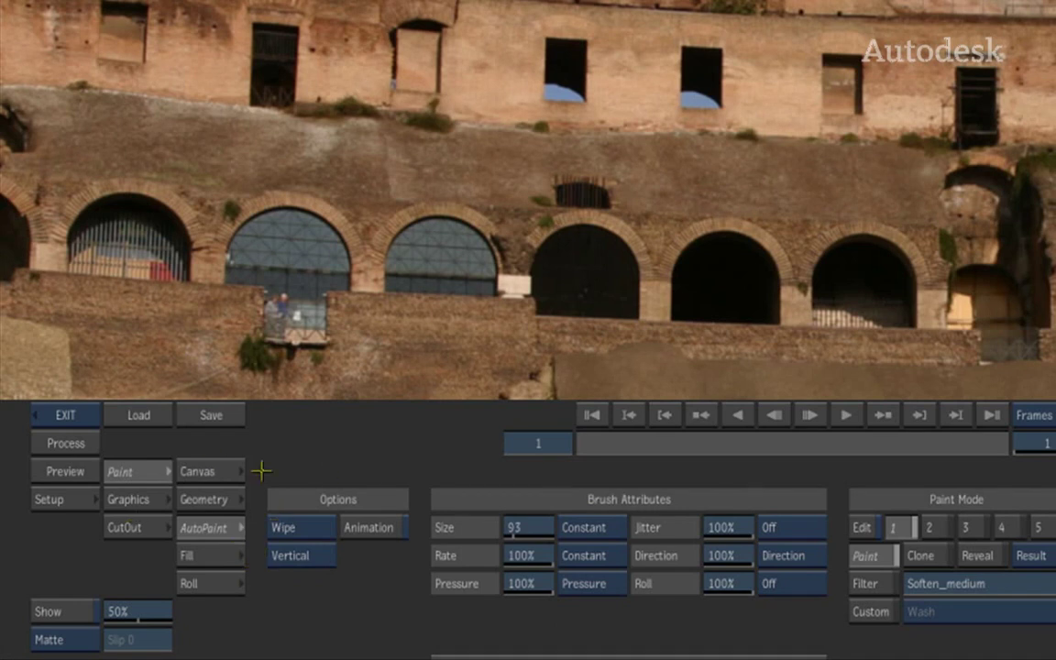
pyautogui.click(220, 555)
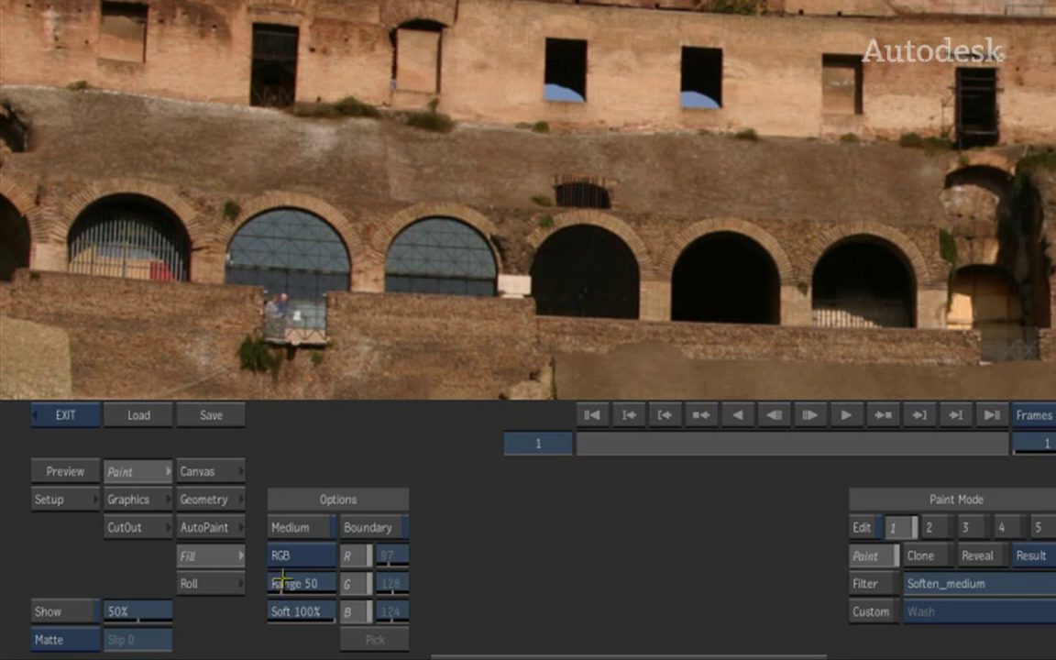
# Roll the Colosseum image to X 1274 and Y 455 so its outer edges meet inside the frame
pyautogui.click(211, 590)
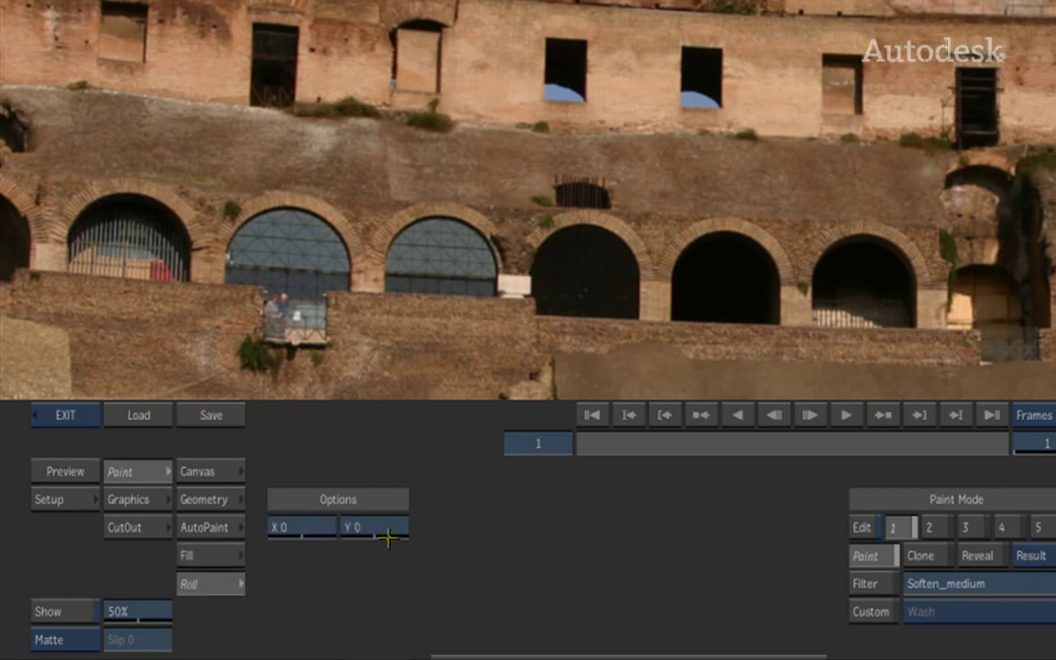
pyautogui.moveTo(393, 527); pyautogui.dragTo(712, 524)
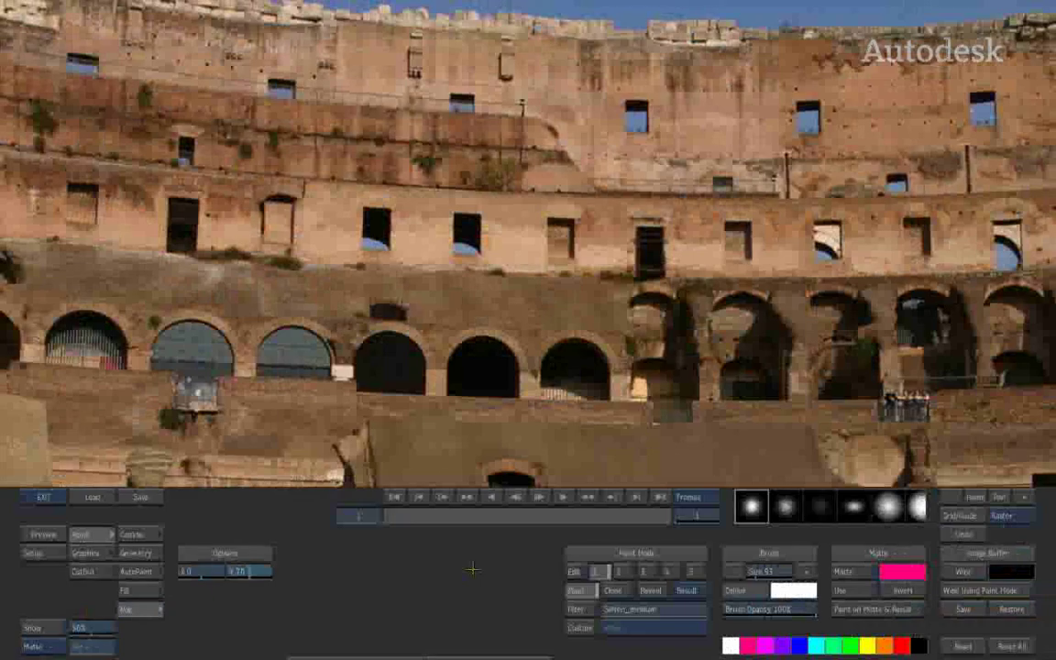
pyautogui.moveTo(472, 566); pyautogui.dragTo(503, 452)
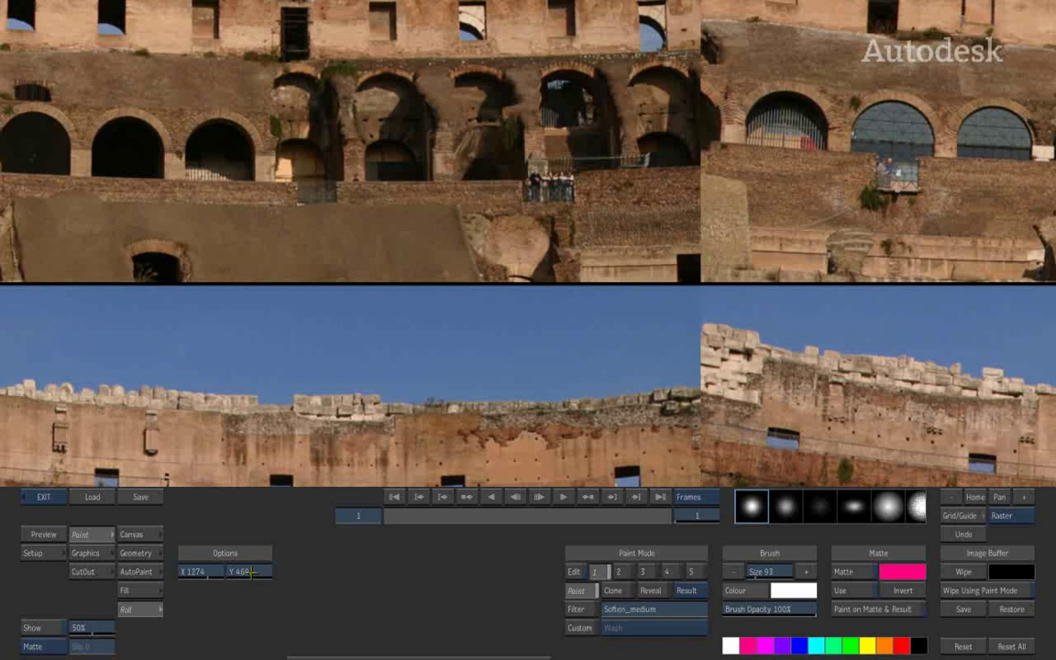
pyautogui.moveTo(310, 568); pyautogui.dragTo(296, 552)
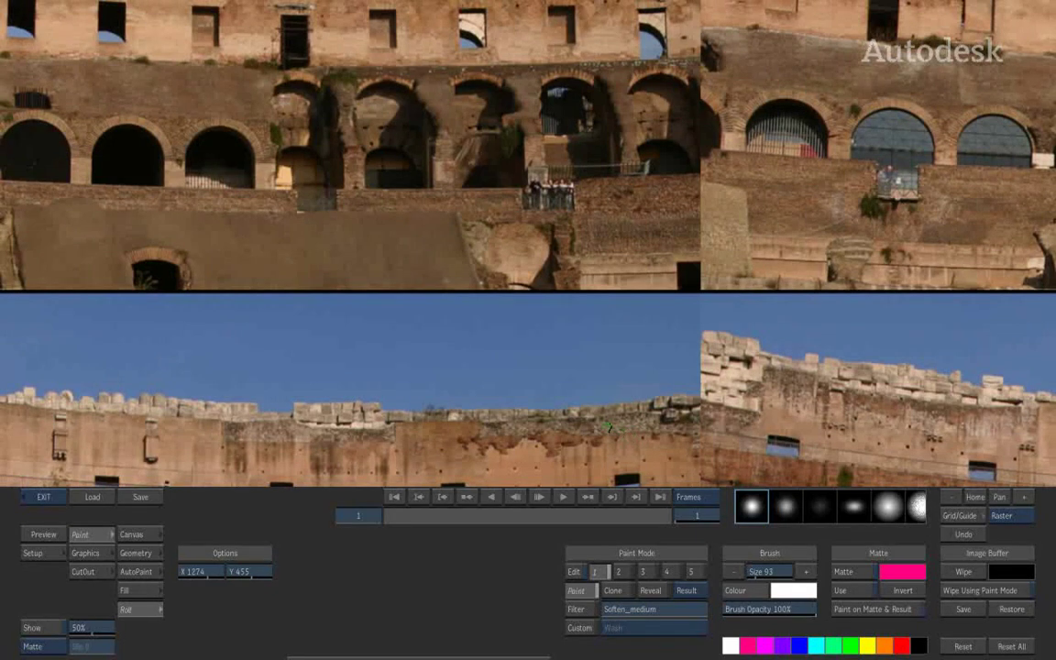
# Paint two crossing white strokes over the image seams in Canvas mode and return to the Roll options
pyautogui.click(136, 534)
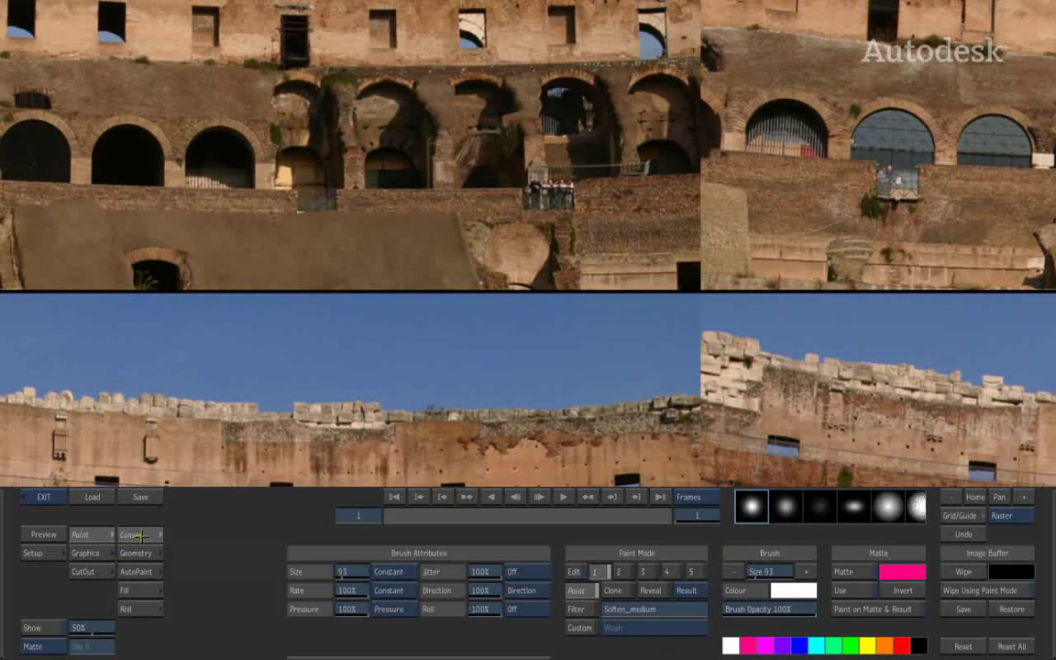
pyautogui.moveTo(396, 420); pyautogui.dragTo(1018, 167)
pyautogui.moveTo(547, 136)
pyautogui.mouseDown()
pyautogui.moveTo(500, 99)
pyautogui.moveTo(825, 438)
pyautogui.mouseUp()
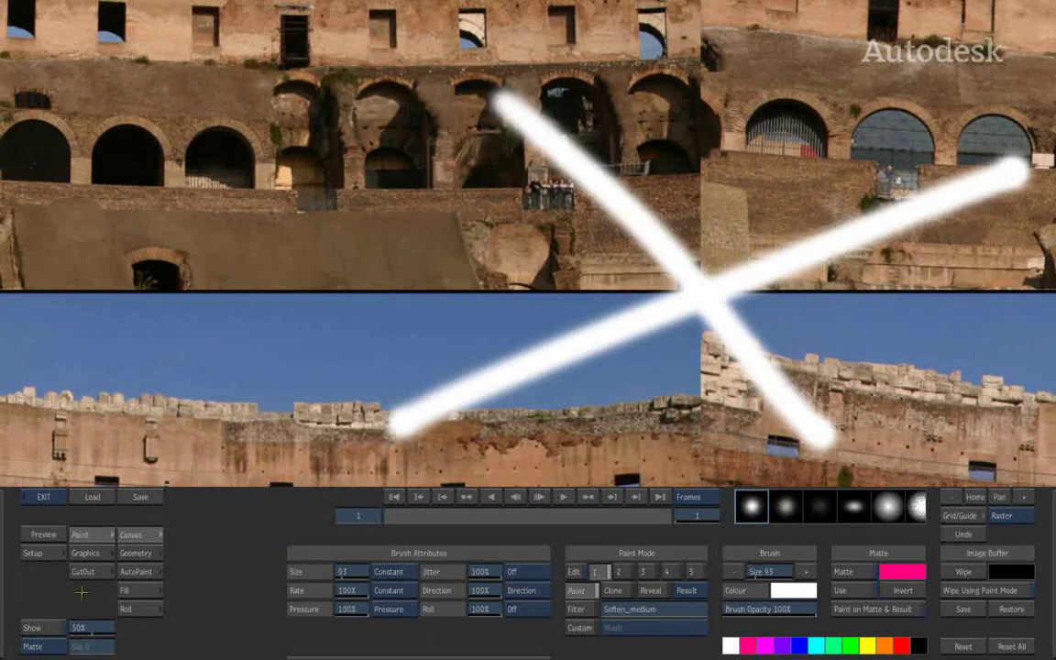
pyautogui.click(136, 535)
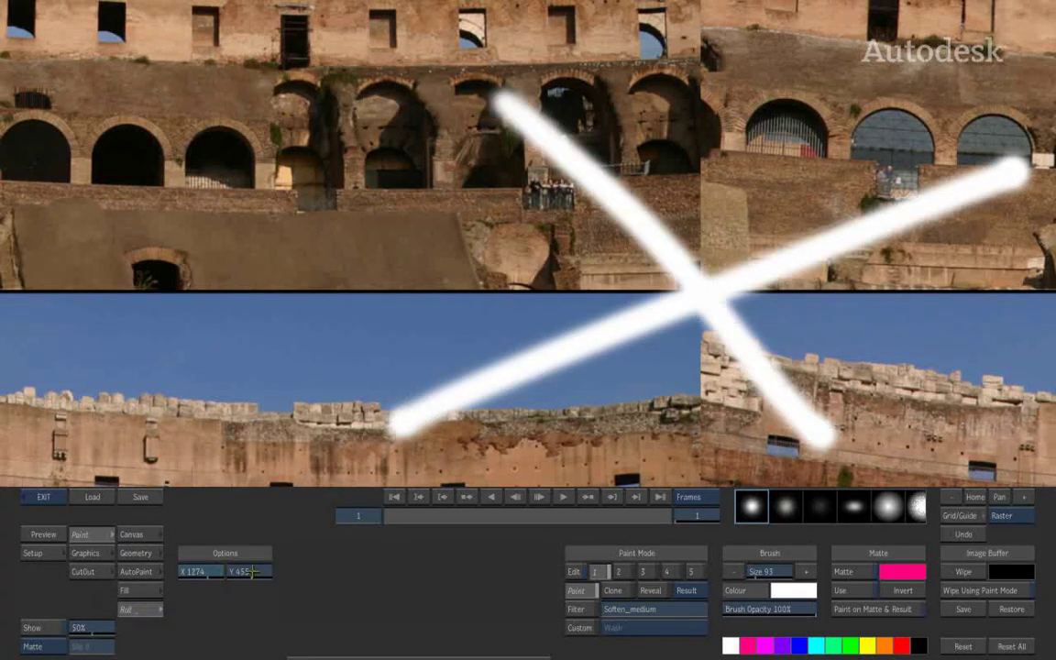
# Reset the roll to X 0 and Y 0, then roll the Colosseum image to X 207 and Y 226
pyautogui.keyDown('ctrl'); pyautogui.click(200, 571); pyautogui.keyUp('ctrl')
pyautogui.hotkey('ctrl', 'Down')
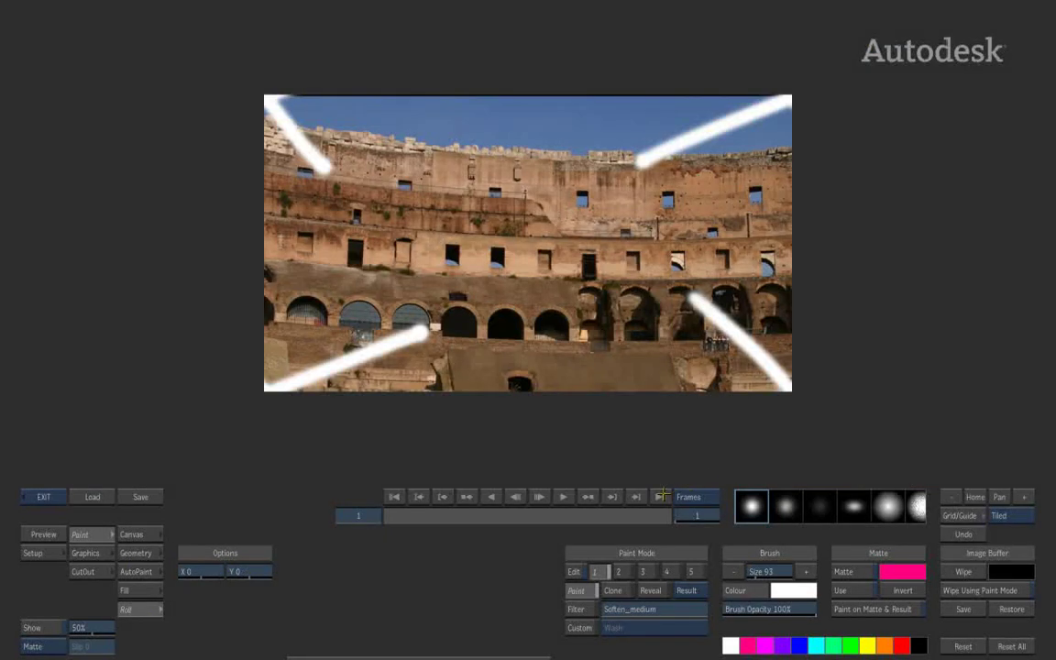
pyautogui.moveTo(189, 574)
pyautogui.mouseDown()
pyautogui.moveTo(431, 566)
pyautogui.moveTo(560, 575)
pyautogui.moveTo(337, 589)
pyautogui.moveTo(227, 579)
pyautogui.mouseUp()
pyautogui.moveTo(249, 573)
pyautogui.mouseDown()
pyautogui.moveTo(526, 553)
pyautogui.moveTo(354, 575)
pyautogui.mouseUp()
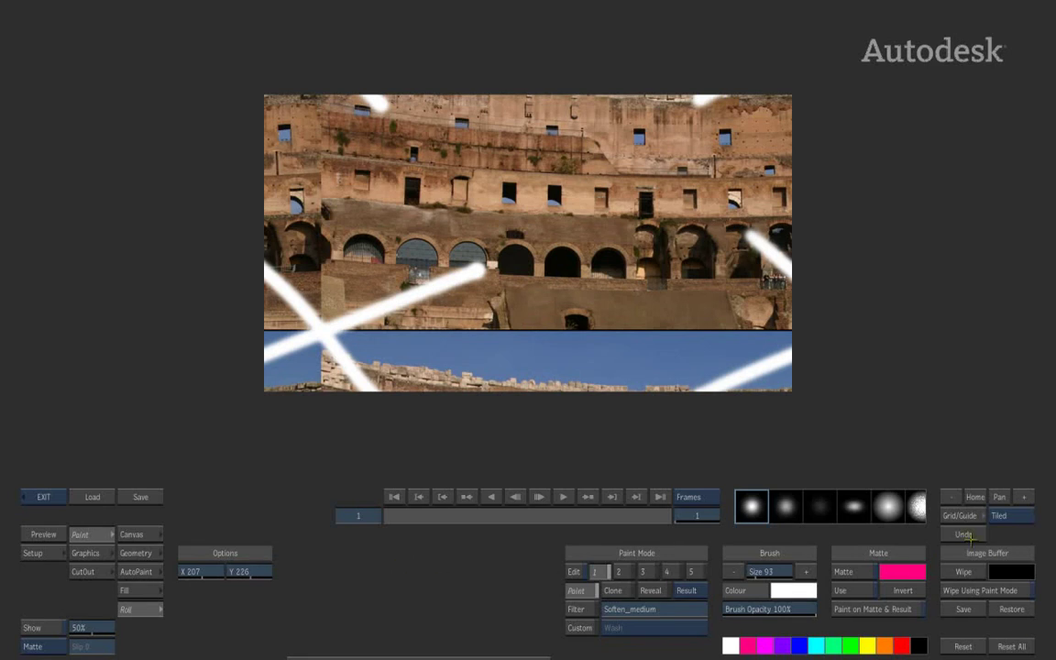
# Reset all Paint settings and the image, and return to Canvas mode
pyautogui.click(1012, 646)
pyautogui.click(1012, 646)
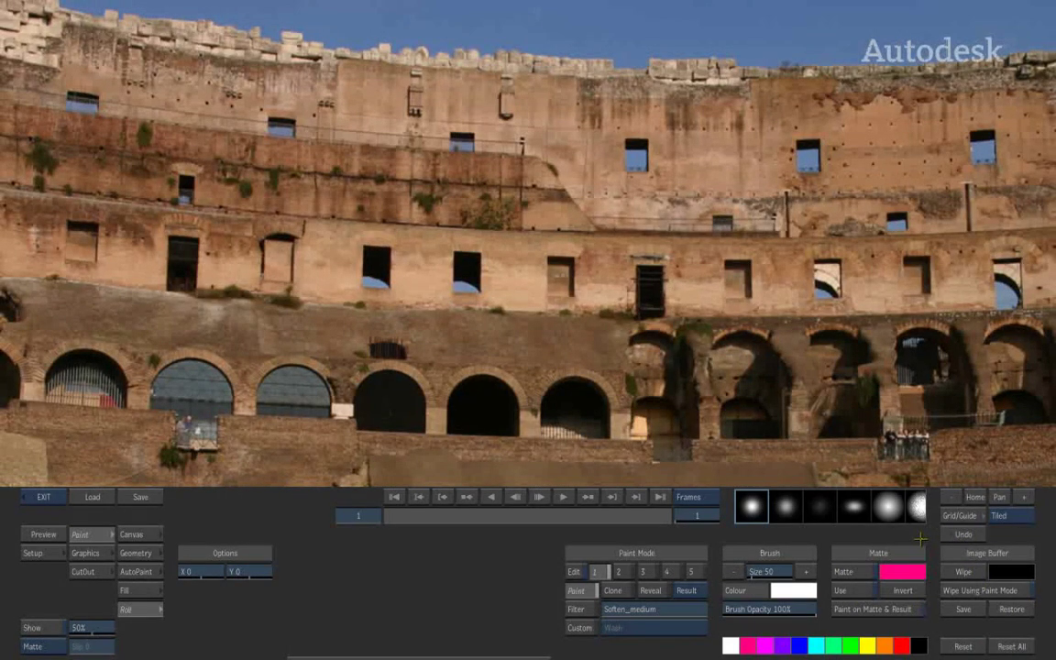
pyautogui.click(127, 534)
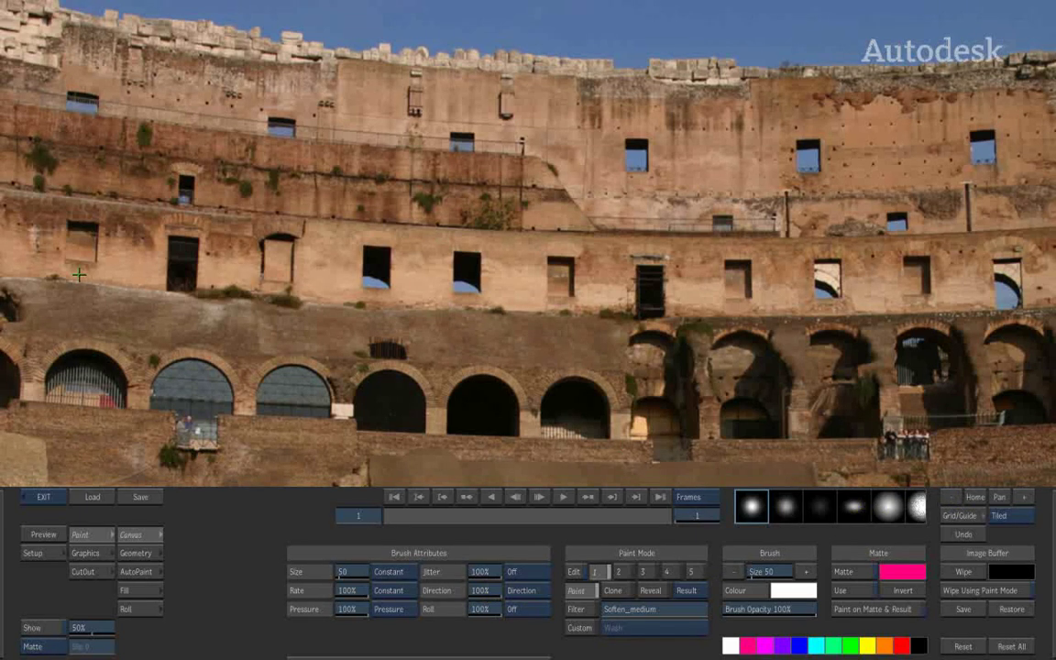
# Set the brush size to 140, painting a freehand white test stroke before and after the change and undoing both
pyautogui.moveTo(72, 243)
pyautogui.mouseDown()
pyautogui.moveTo(113, 311)
pyautogui.moveTo(891, 266)
pyautogui.moveTo(105, 215)
pyautogui.moveTo(958, 298)
pyautogui.mouseUp()
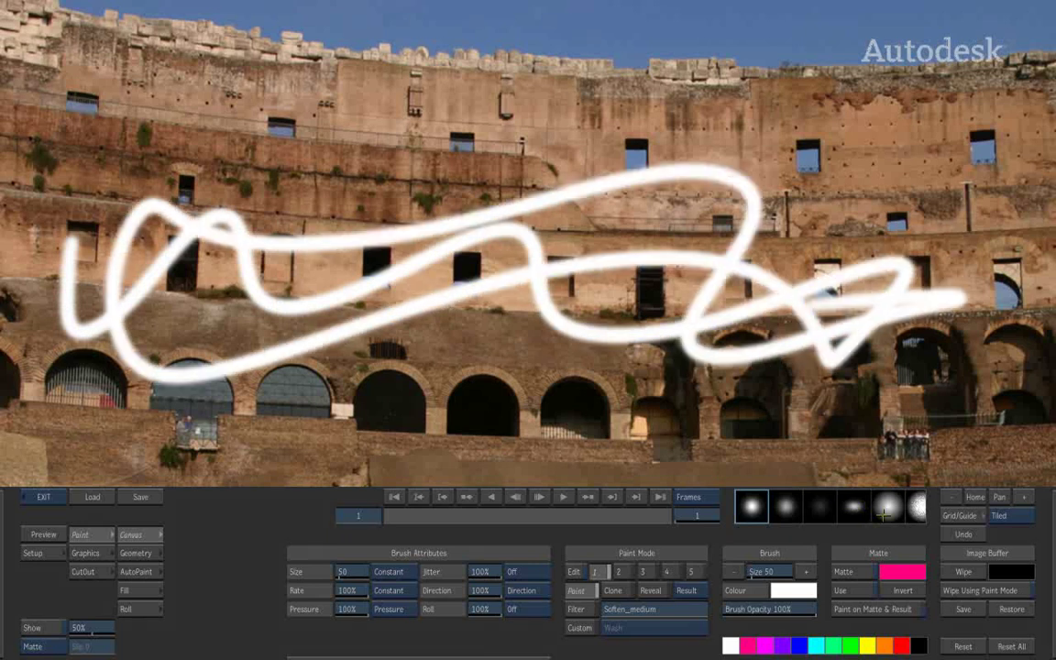
pyautogui.hotkey('ctrl', 'z')
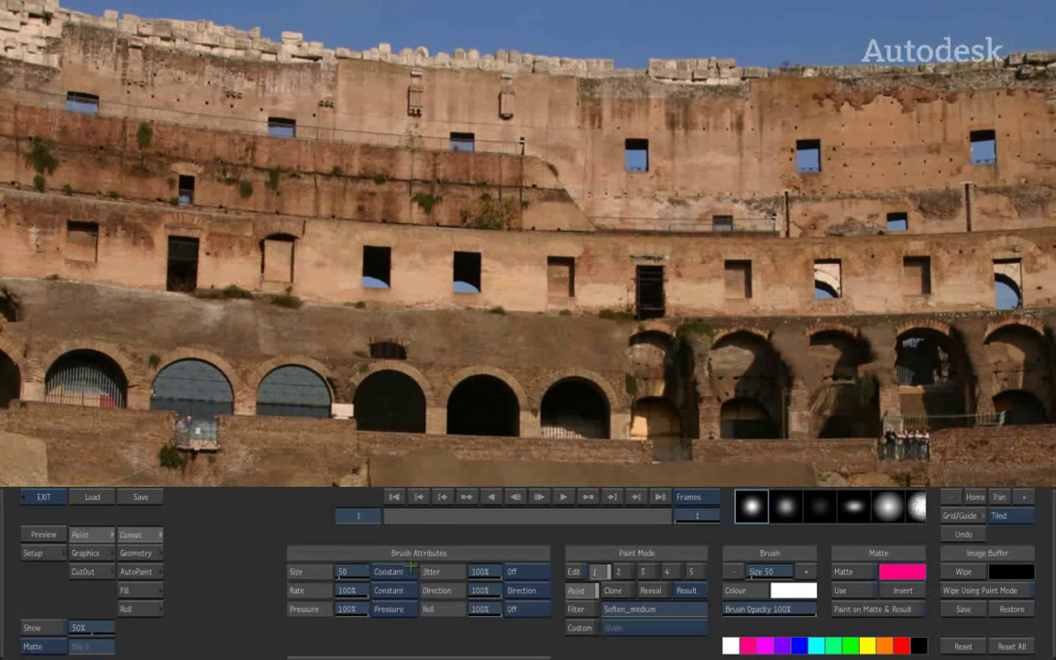
pyautogui.moveTo(350, 576); pyautogui.dragTo(408, 576)
pyautogui.moveTo(243, 255)
pyautogui.mouseDown()
pyautogui.moveTo(358, 291)
pyautogui.moveTo(785, 259)
pyautogui.moveTo(864, 198)
pyautogui.moveTo(891, 211)
pyautogui.mouseUp()
pyautogui.click(964, 535)
# Set the brush Size attribute to Pressure, paint a horizontal white stroke along the lower arches and undo it
pyautogui.click(400, 572)
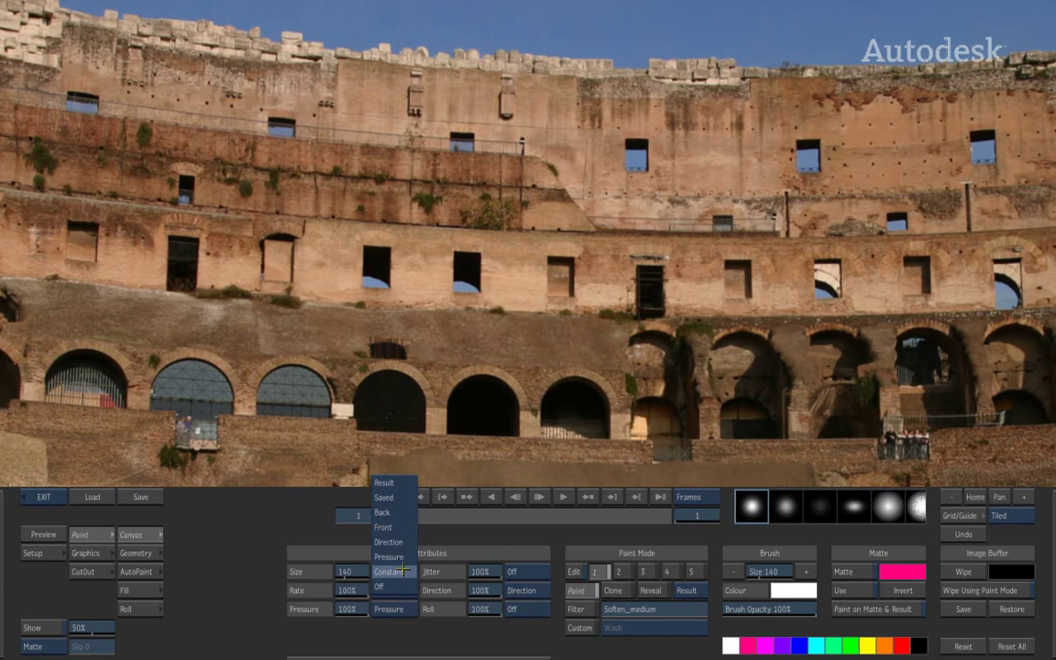
pyautogui.click(402, 556)
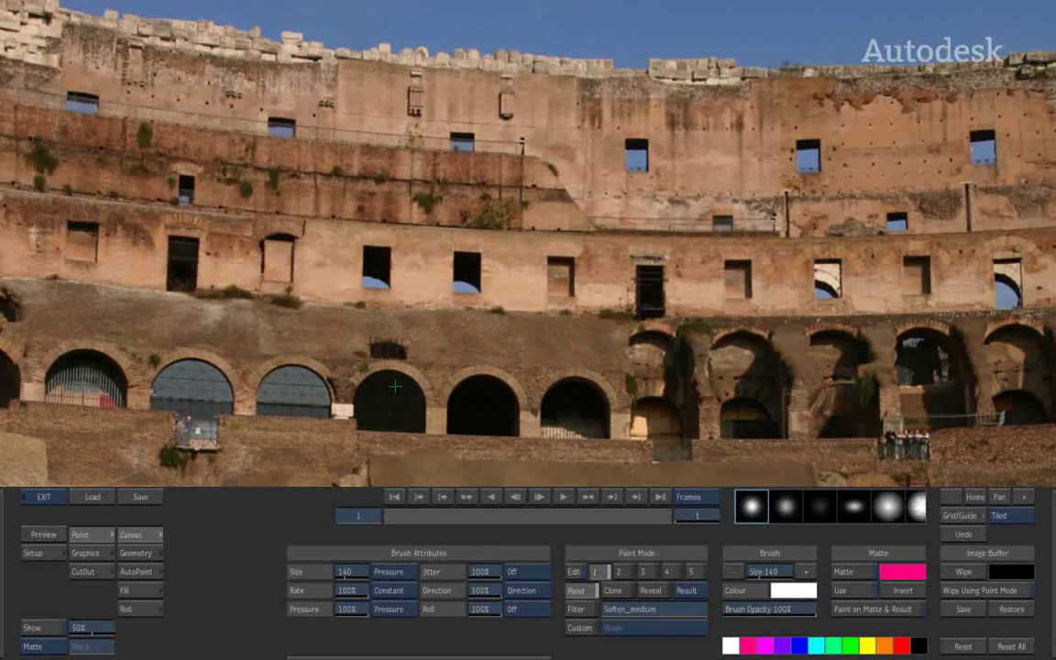
pyautogui.moveTo(124, 381)
pyautogui.mouseDown()
pyautogui.moveTo(277, 386)
pyautogui.moveTo(485, 371)
pyautogui.moveTo(845, 374)
pyautogui.moveTo(946, 391)
pyautogui.mouseUp()
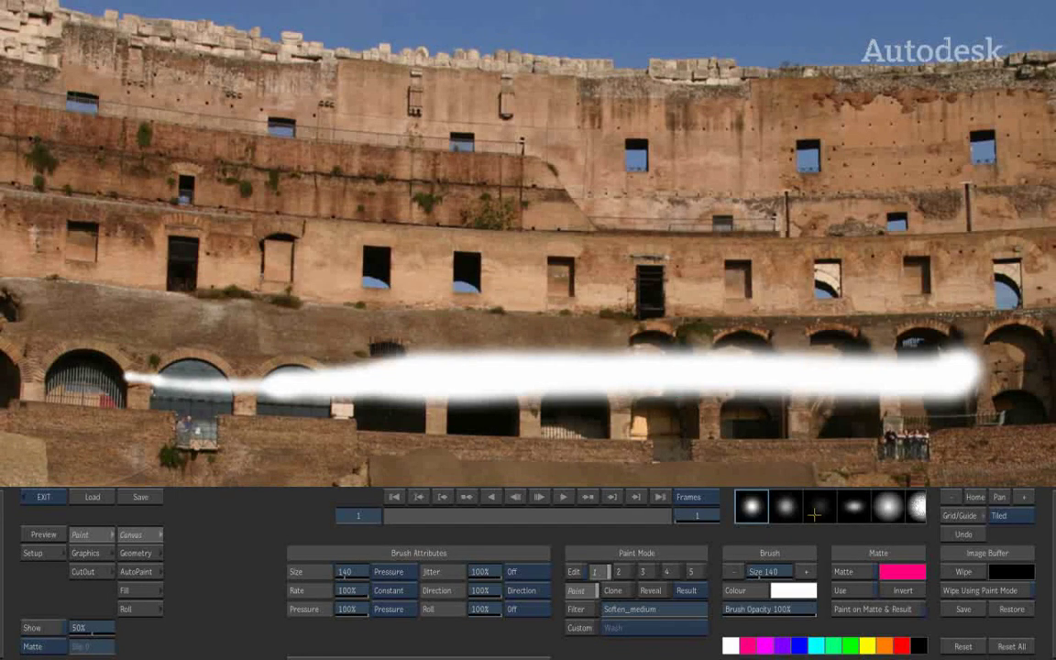
pyautogui.click(981, 534)
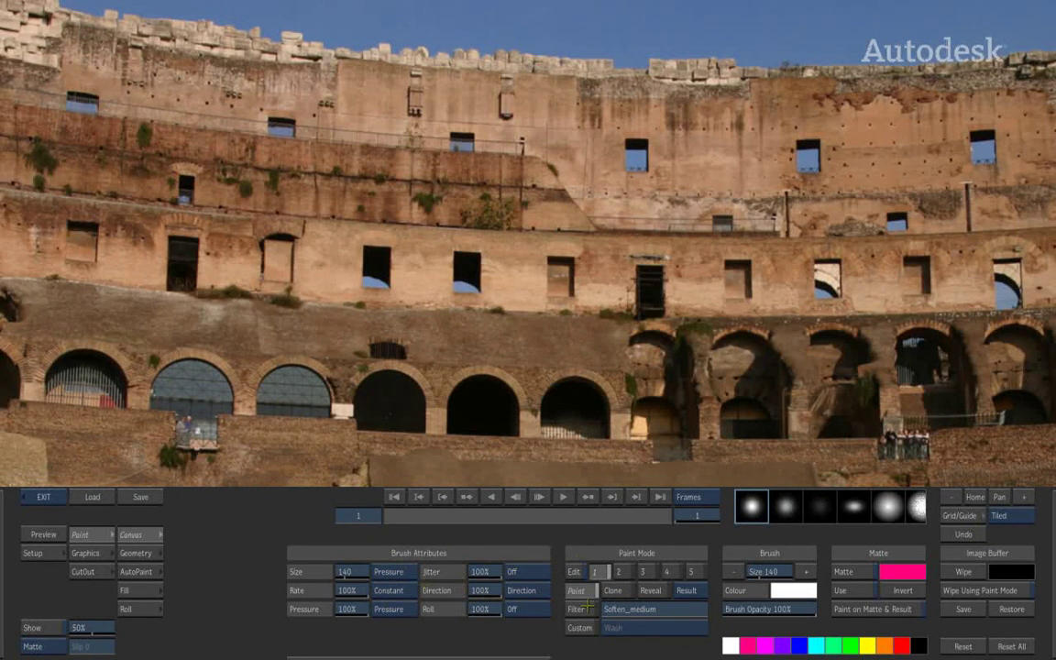
# Set the Size attribute to Direction, paint two dabs and a U-shaped white stroke over the Colosseum, and undo them
pyautogui.click(404, 571)
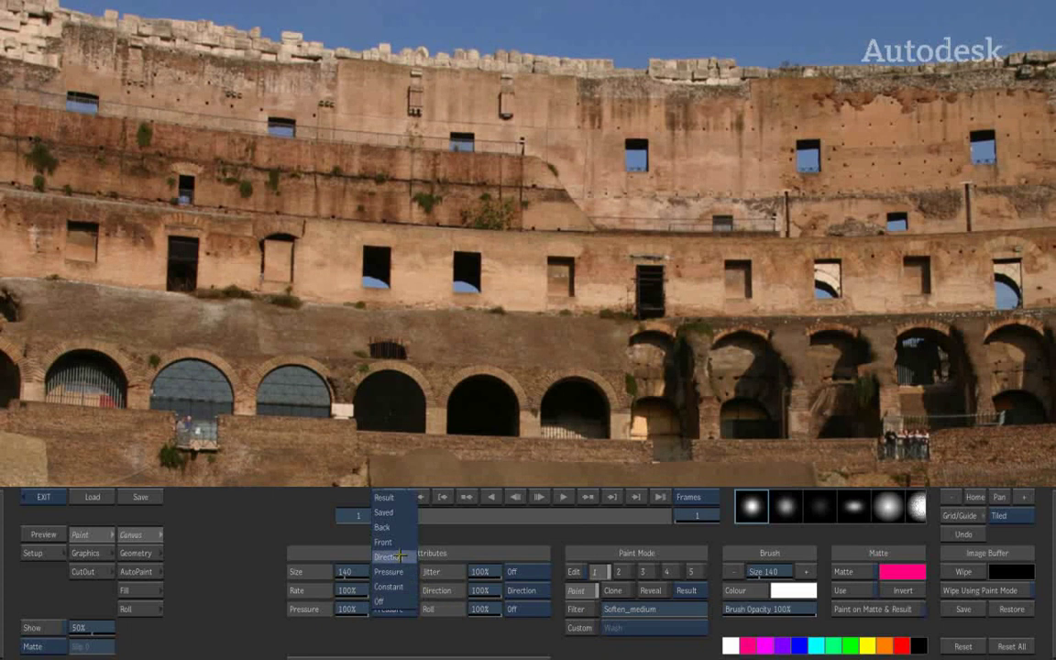
pyautogui.click(400, 556)
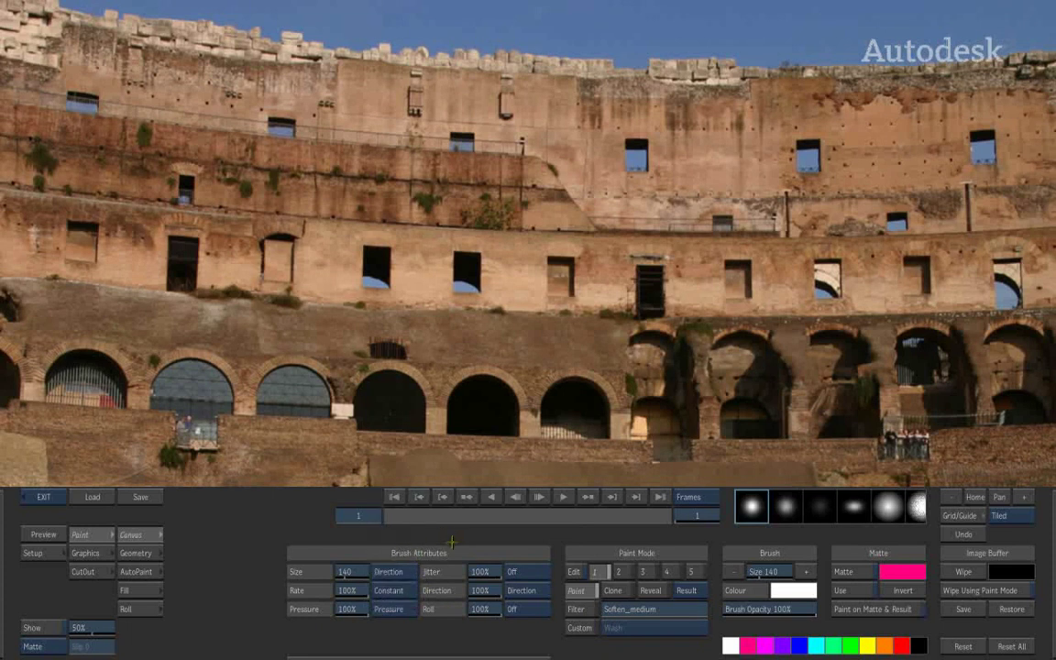
pyautogui.click(197, 119)
pyautogui.click(385, 119)
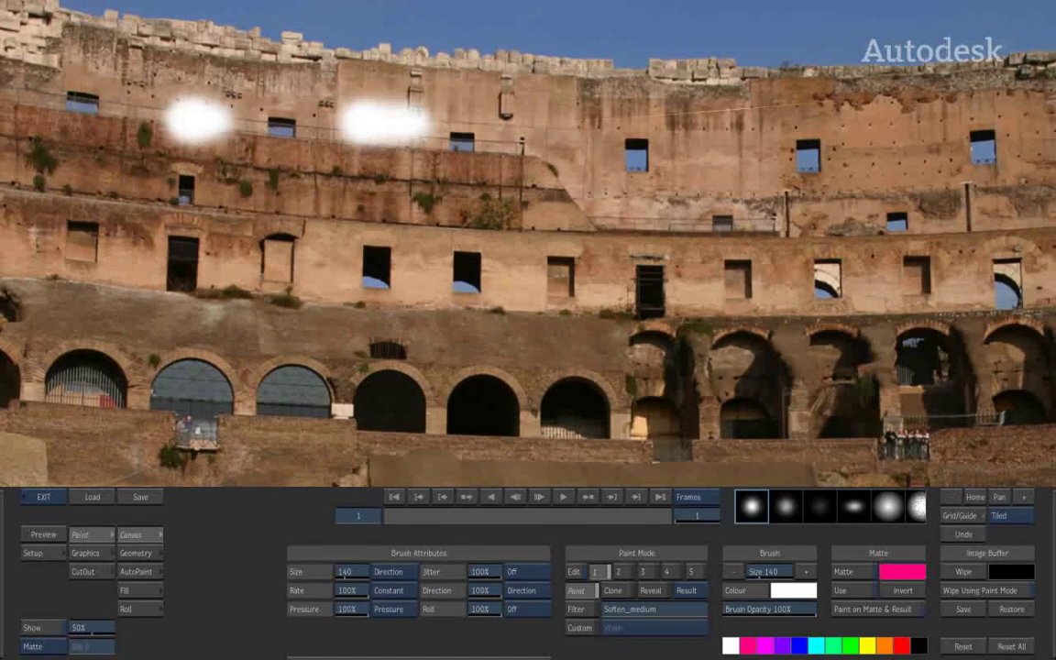
pyautogui.moveTo(831, 91)
pyautogui.mouseDown()
pyautogui.moveTo(830, 354)
pyautogui.moveTo(472, 379)
pyautogui.moveTo(154, 365)
pyautogui.moveTo(159, 138)
pyautogui.mouseUp()
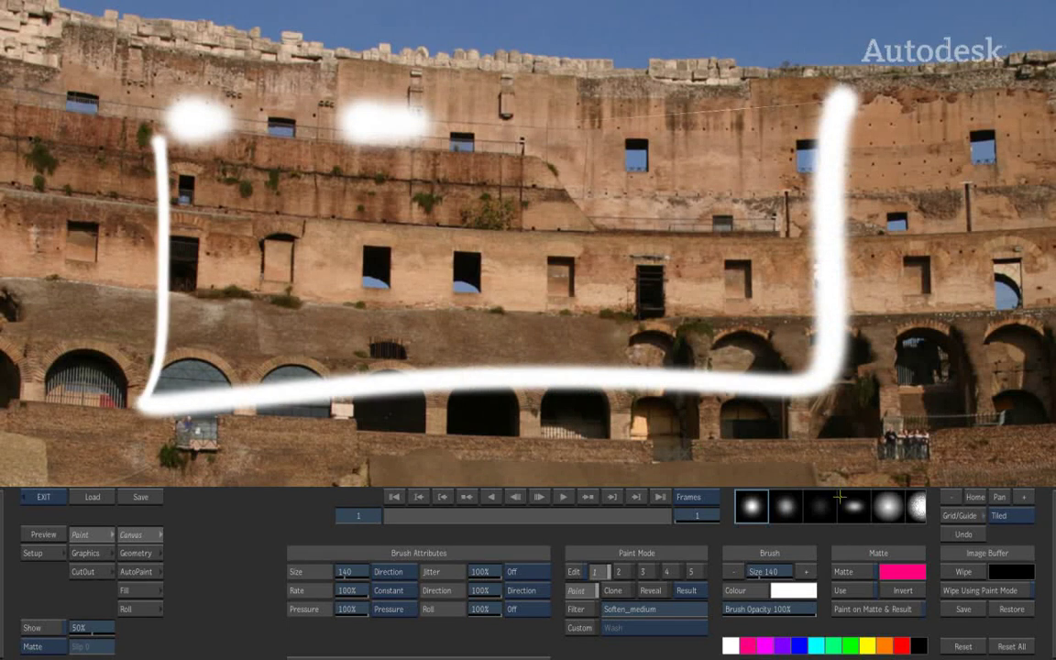
pyautogui.click(964, 535)
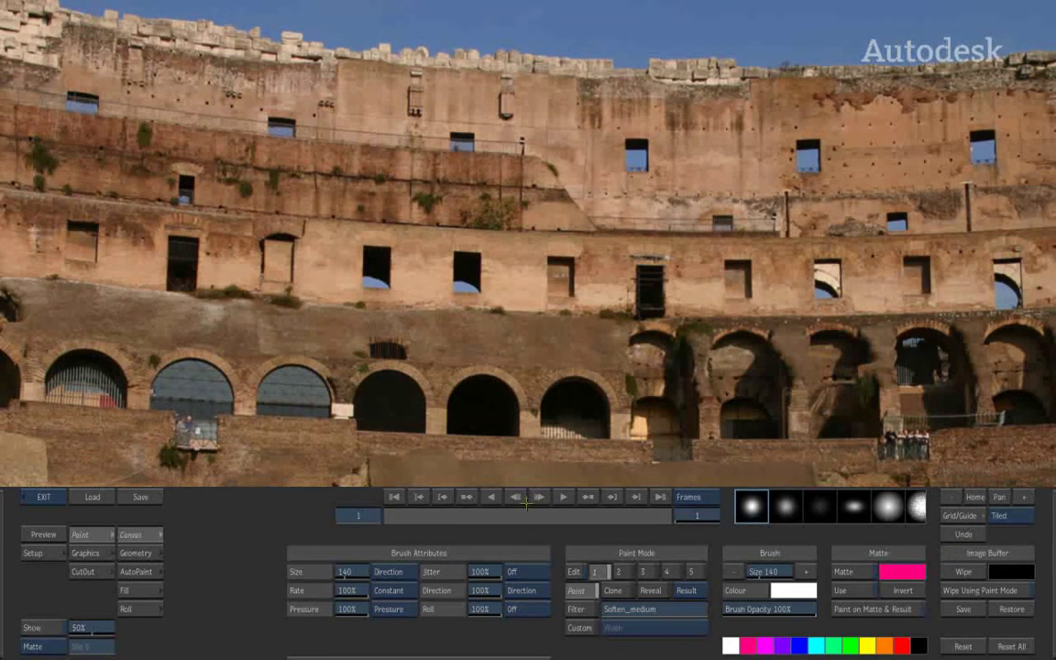
# Set the Size attribute to Front, paint a curved white stroke down and across the lower arches, and try the Back option
pyautogui.click(404, 572)
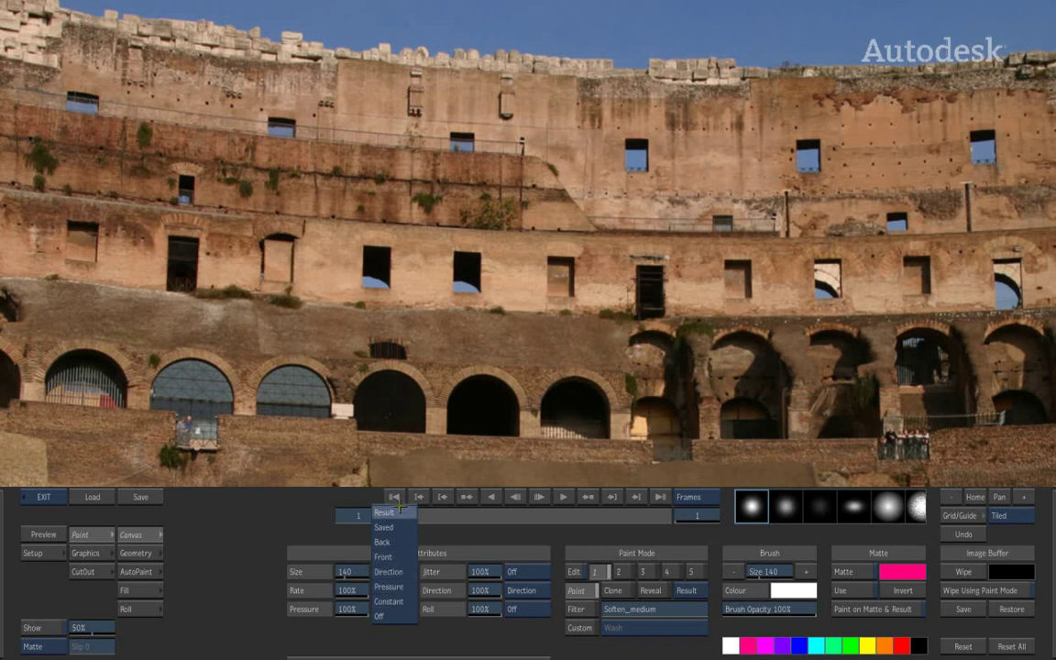
pyautogui.click(396, 555)
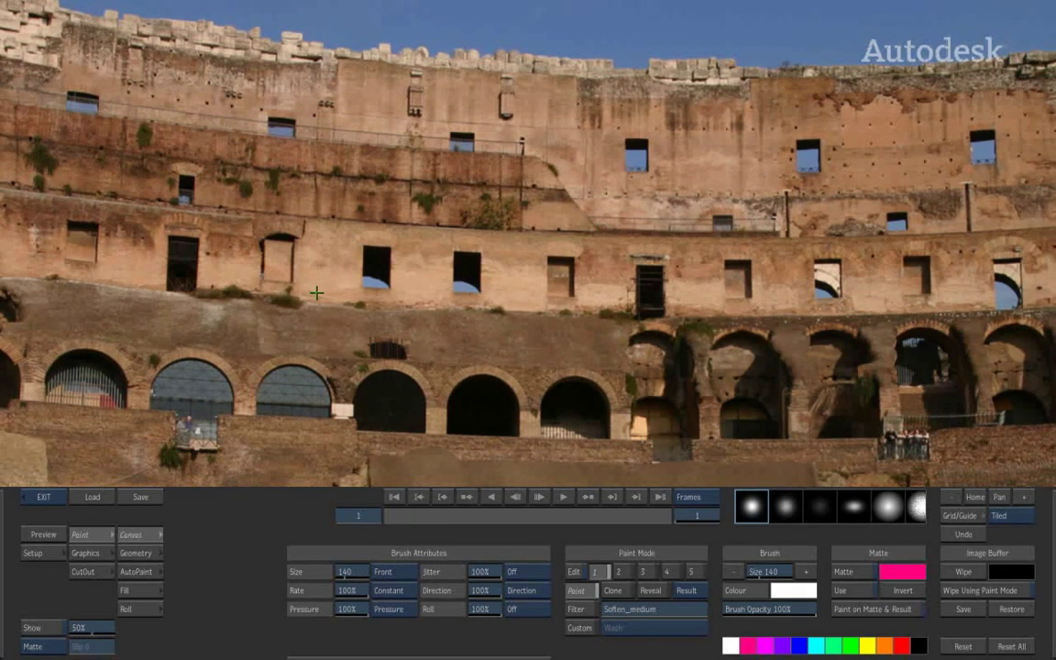
pyautogui.moveTo(57, 174)
pyautogui.mouseDown()
pyautogui.moveTo(158, 240)
pyautogui.moveTo(253, 348)
pyautogui.moveTo(346, 390)
pyautogui.moveTo(519, 410)
pyautogui.moveTo(782, 411)
pyautogui.moveTo(984, 378)
pyautogui.moveTo(1017, 353)
pyautogui.mouseUp()
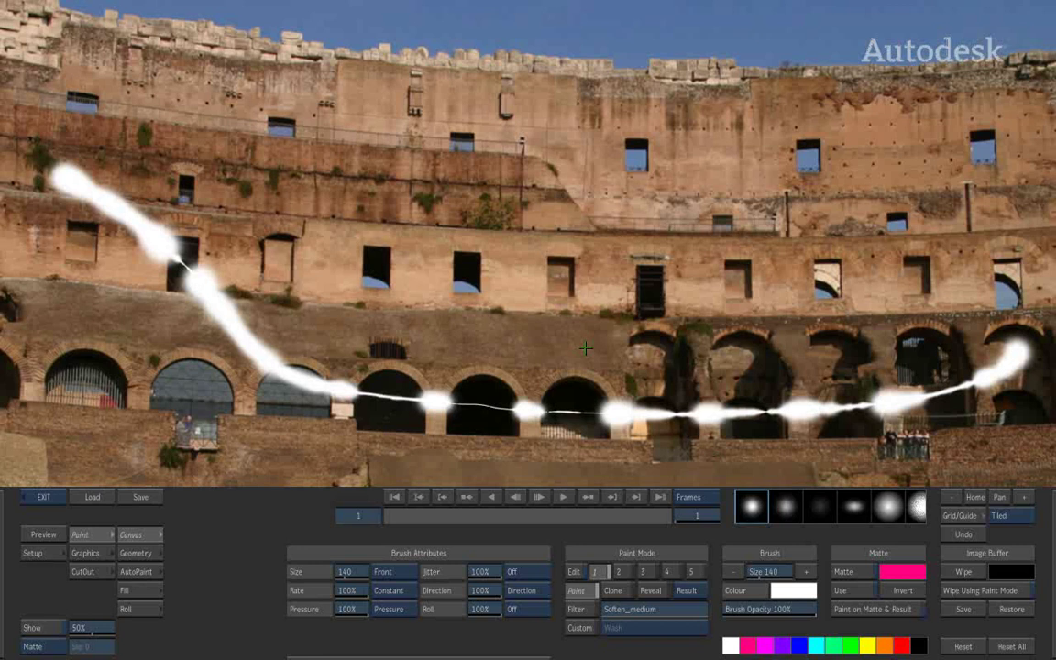
pyautogui.click(412, 572)
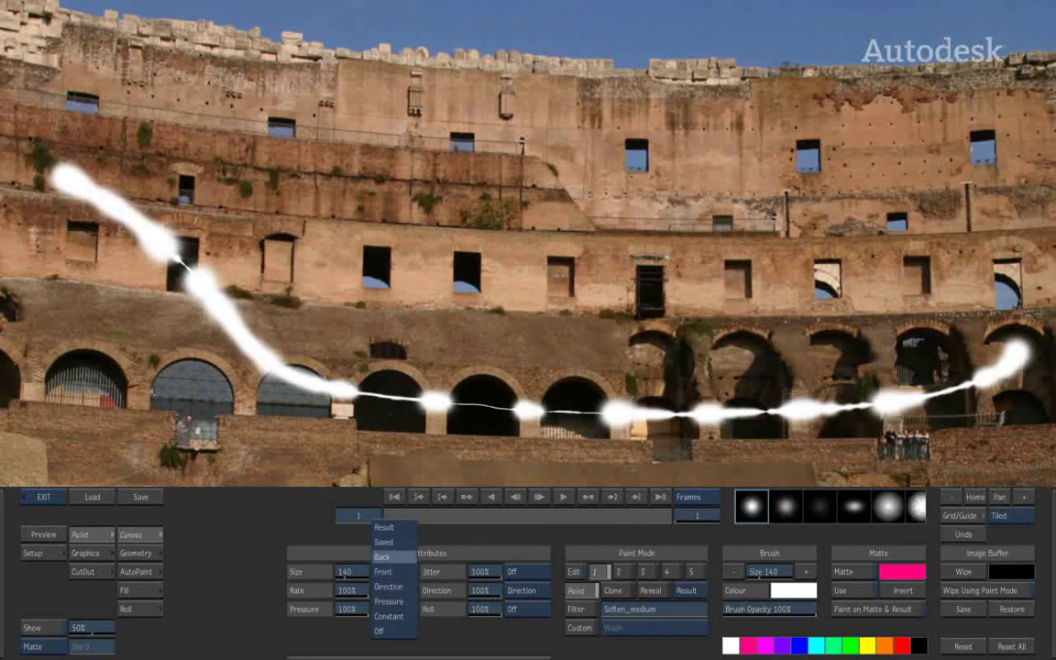
pyautogui.click(414, 555)
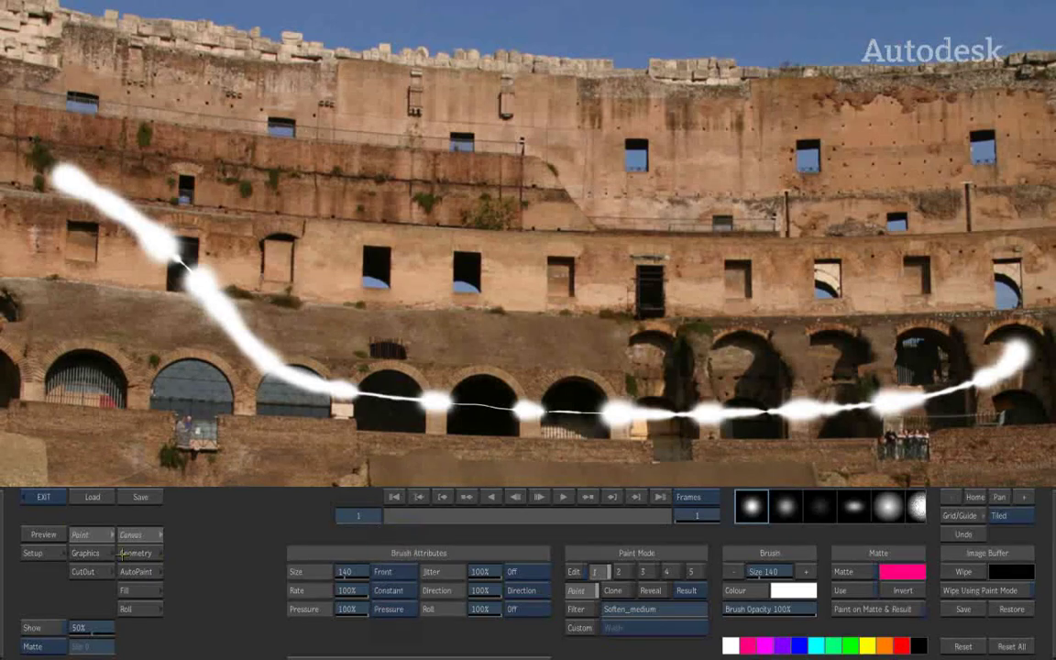
# Exit Paint and re-enter it with the BLACK clip as front and the Colosseum backplate as back
pyautogui.click(43, 497)
pyautogui.moveTo(564, 291)
pyautogui.mouseDown()
pyautogui.moveTo(753, 632)
pyautogui.moveTo(752, 656)
pyautogui.mouseUp()
pyautogui.click(647, 367)
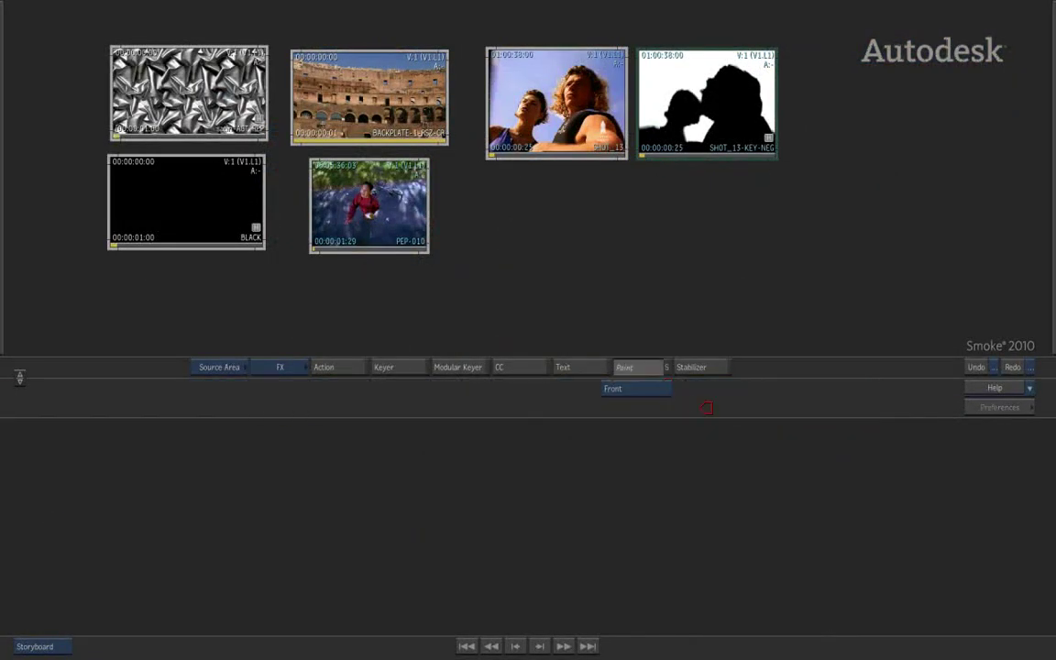
pyautogui.click(642, 389)
pyautogui.click(641, 374)
pyautogui.click(520, 244)
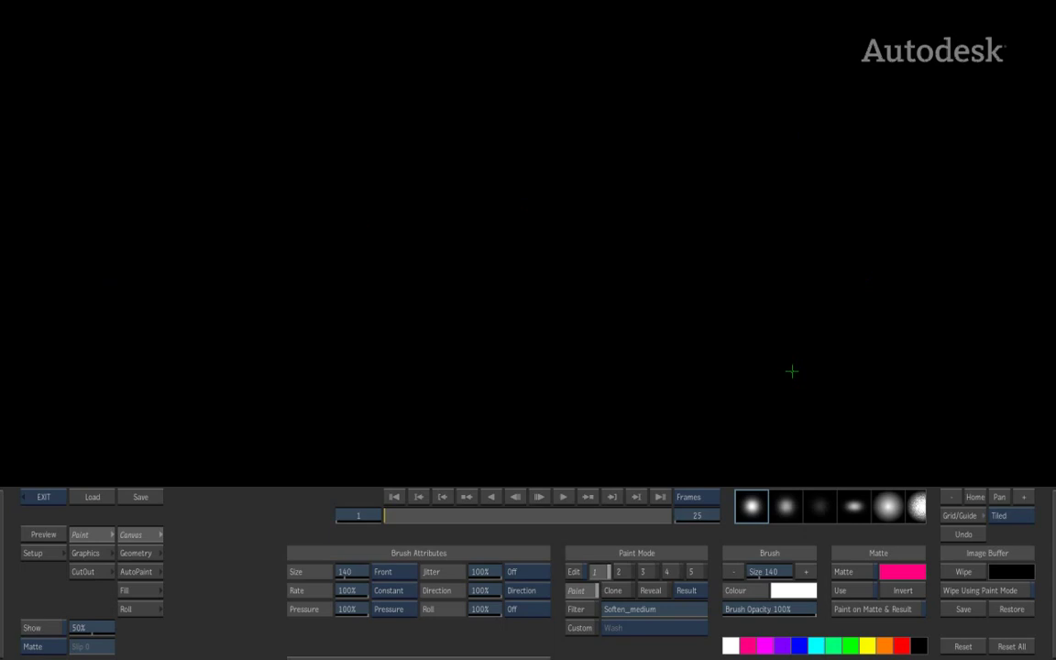
# Set the Size attribute to Back, paint white zigzag strokes over the whole frame and wipe them off
pyautogui.click(405, 572)
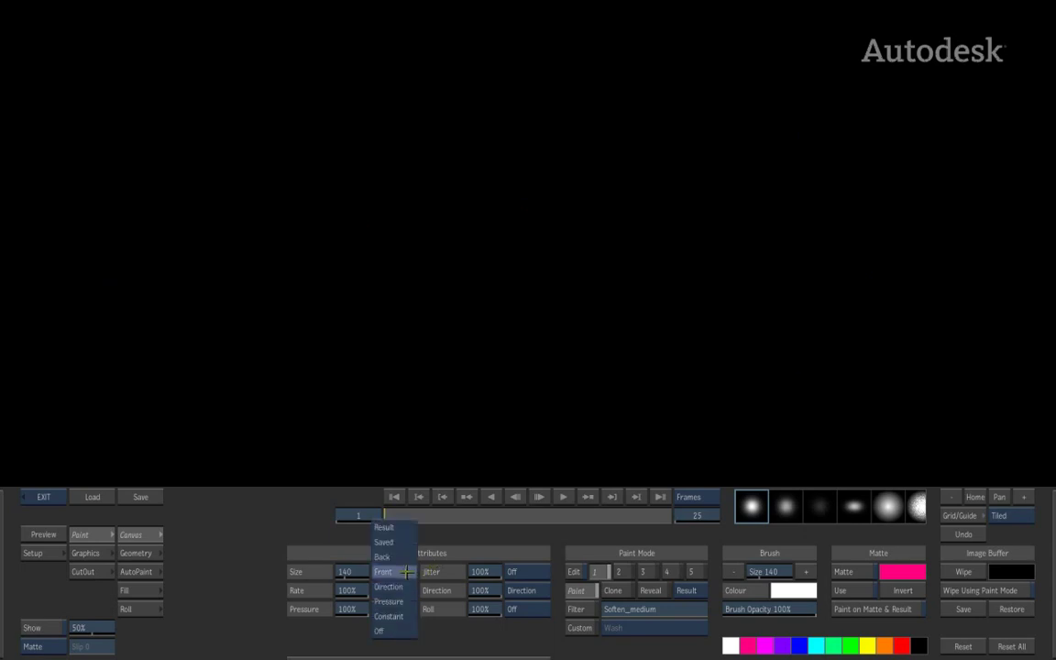
pyautogui.click(382, 557)
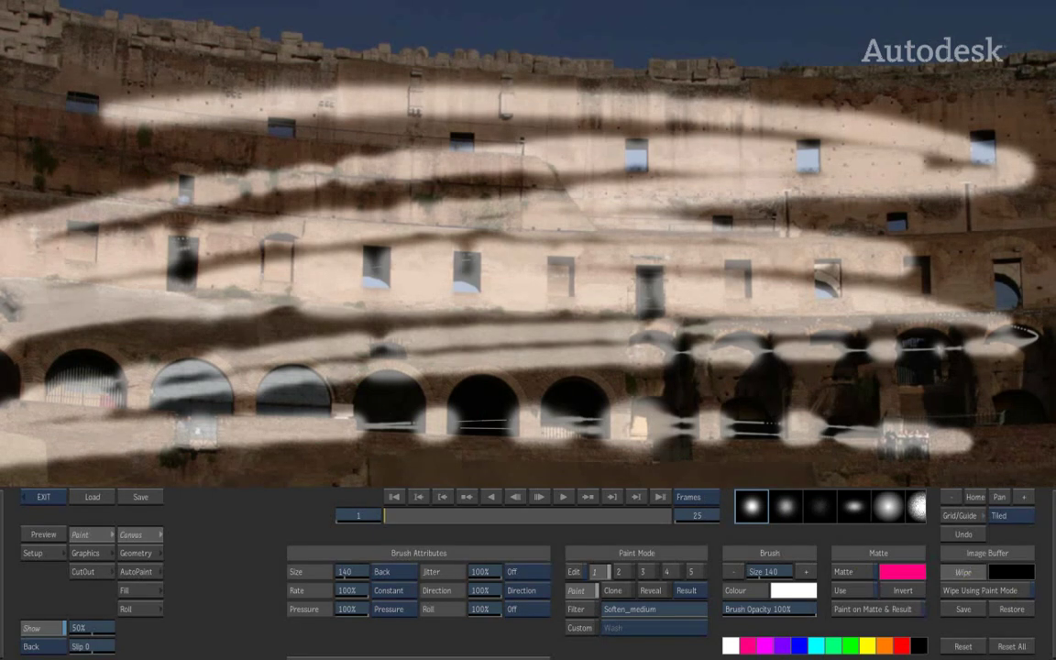
pyautogui.click(969, 571)
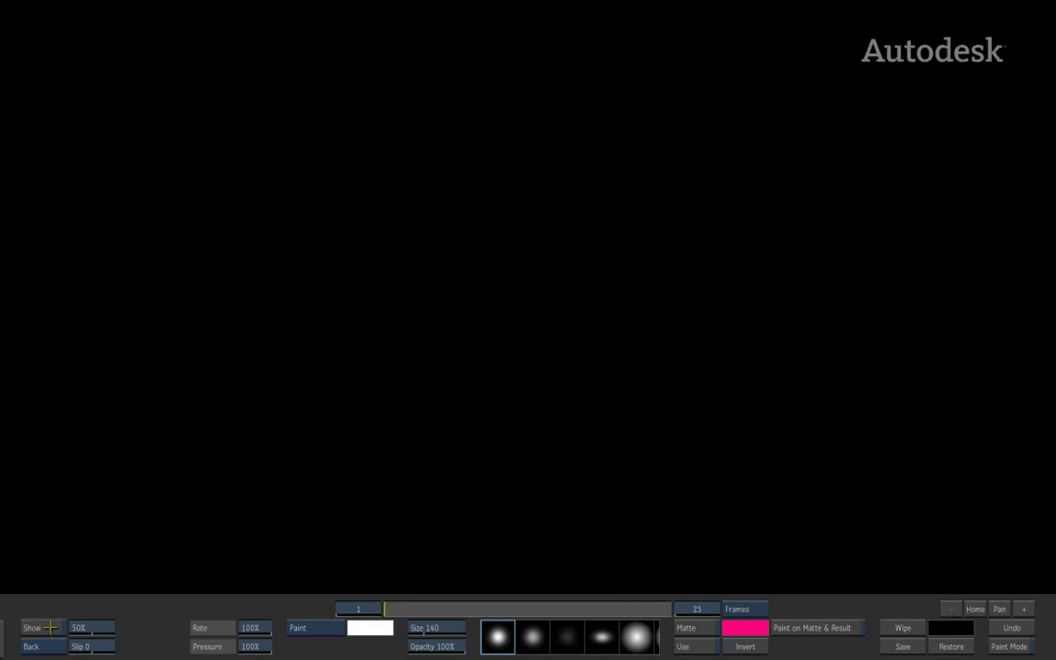
# Set the Rate attribute to Back, paint a winding S-shaped white stroke across the black frame and wipe it off
pyautogui.moveTo(1, 640)
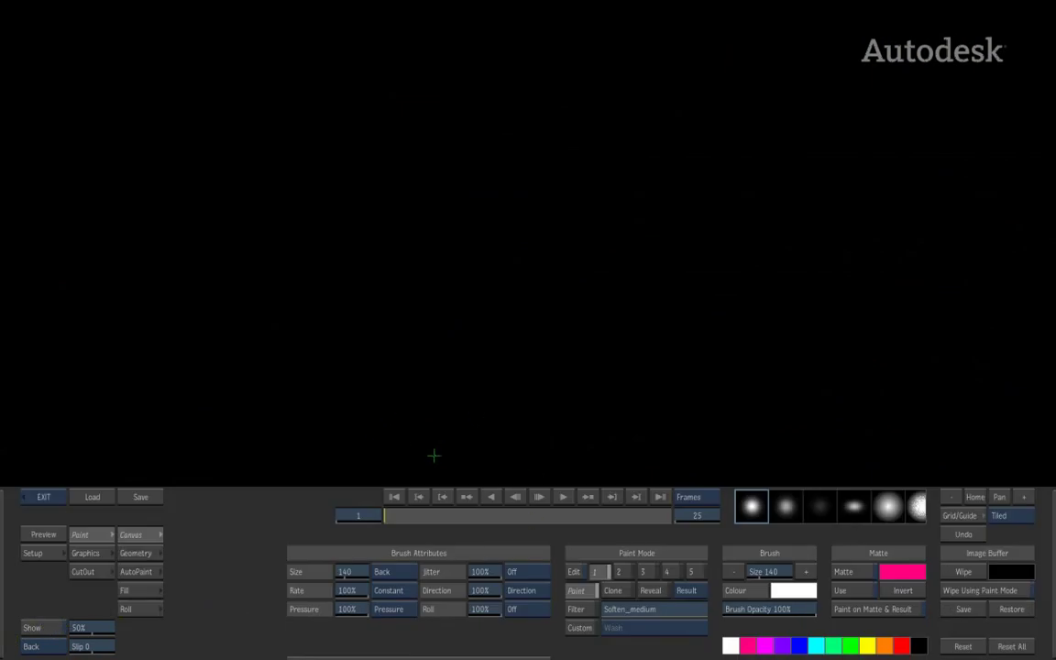
pyautogui.click(407, 590)
pyautogui.click(383, 531)
pyautogui.moveTo(80, 206)
pyautogui.mouseDown()
pyautogui.moveTo(366, 374)
pyautogui.moveTo(689, 395)
pyautogui.moveTo(966, 332)
pyautogui.moveTo(601, 260)
pyautogui.moveTo(263, 268)
pyautogui.moveTo(358, 130)
pyautogui.moveTo(973, 165)
pyautogui.mouseUp()
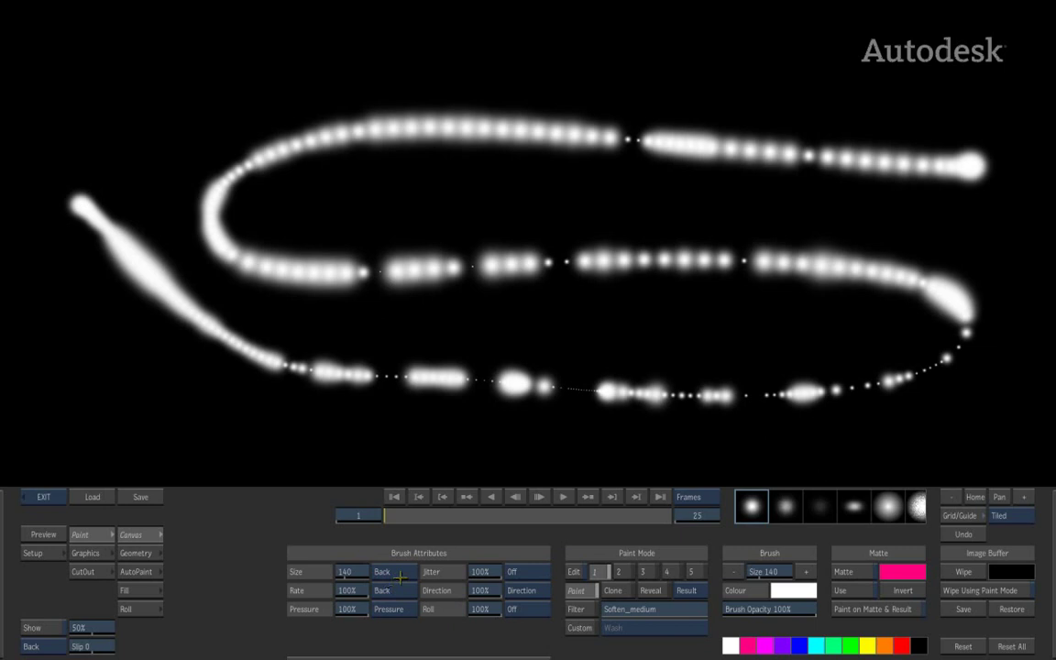
pyautogui.click(963, 572)
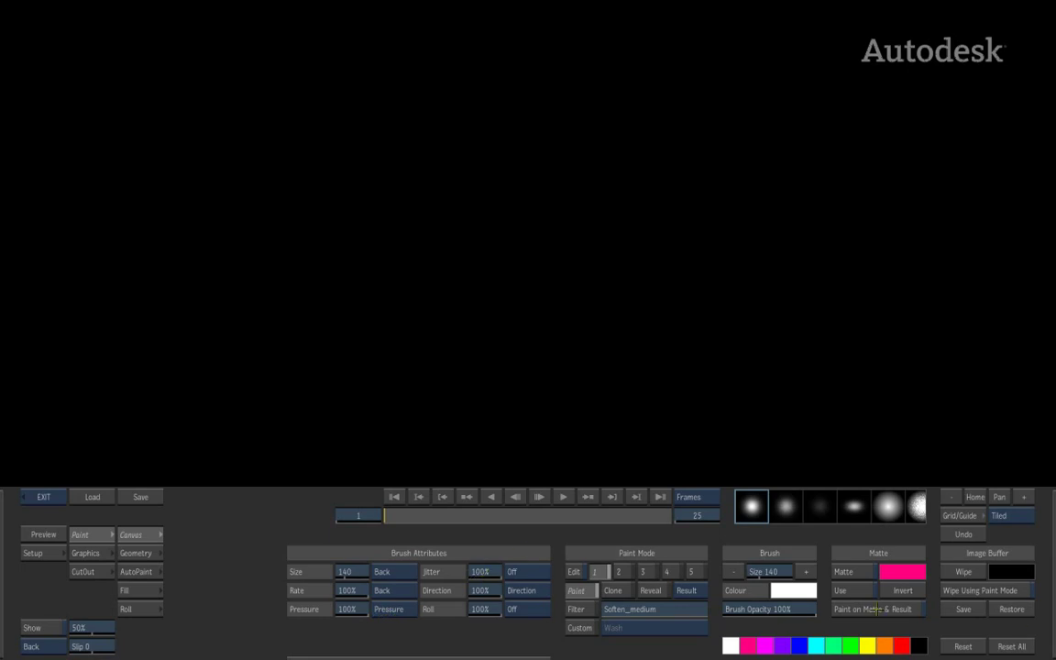
# Reset all Paint settings and paint a horizontal white stroke across the upper part of the black frame
pyautogui.click(1012, 648)
pyautogui.moveTo(106, 93); pyautogui.dragTo(1022, 94)
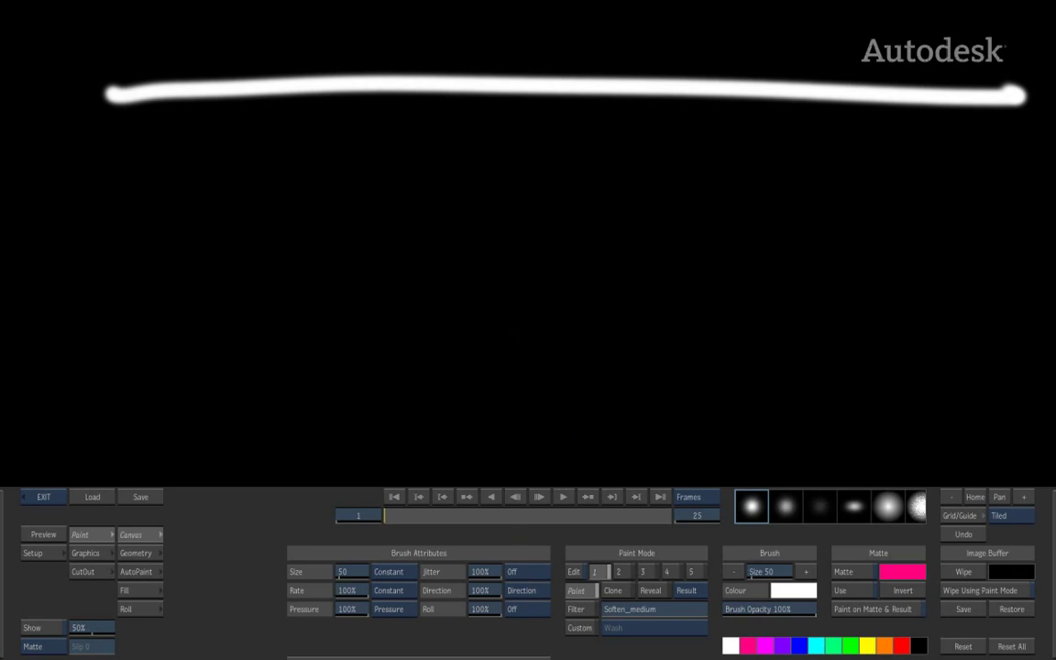
# Set the brush Jitter to Constant, paint a second horizontal stroke across the middle of the frame, and switch the jitter off
pyautogui.click(511, 571)
pyautogui.click(532, 555)
pyautogui.moveTo(64, 258)
pyautogui.mouseDown()
pyautogui.moveTo(510, 281)
pyautogui.moveTo(1013, 279)
pyautogui.mouseUp()
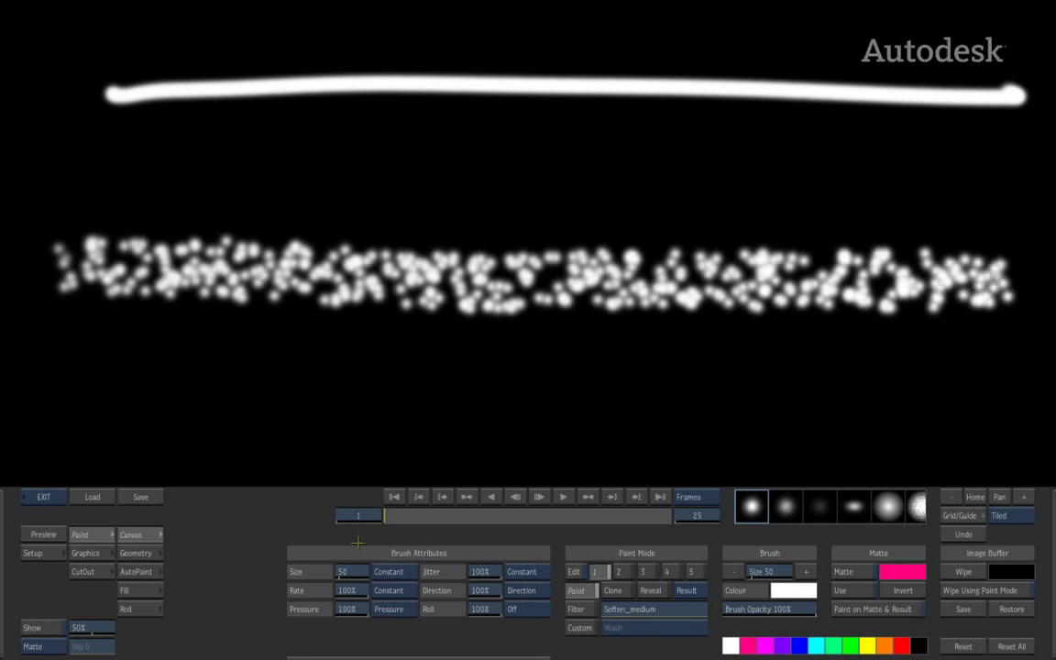
pyautogui.click(522, 571)
pyautogui.click(536, 516)
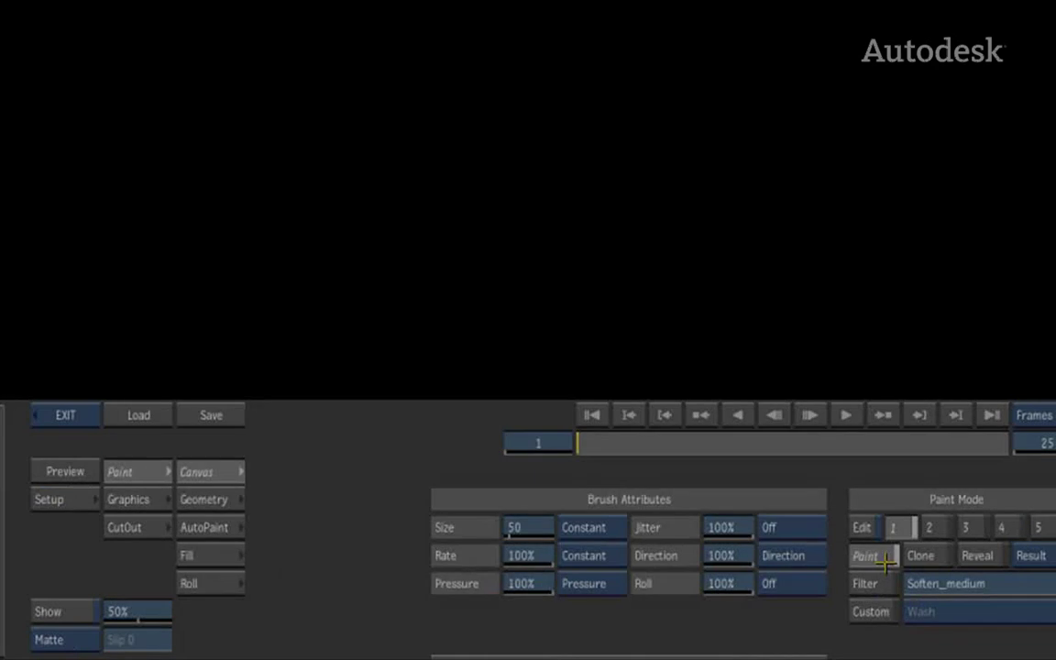
# Switch to AutoPaint, keep its Wipe option and exit the Paint module
pyautogui.click(220, 527)
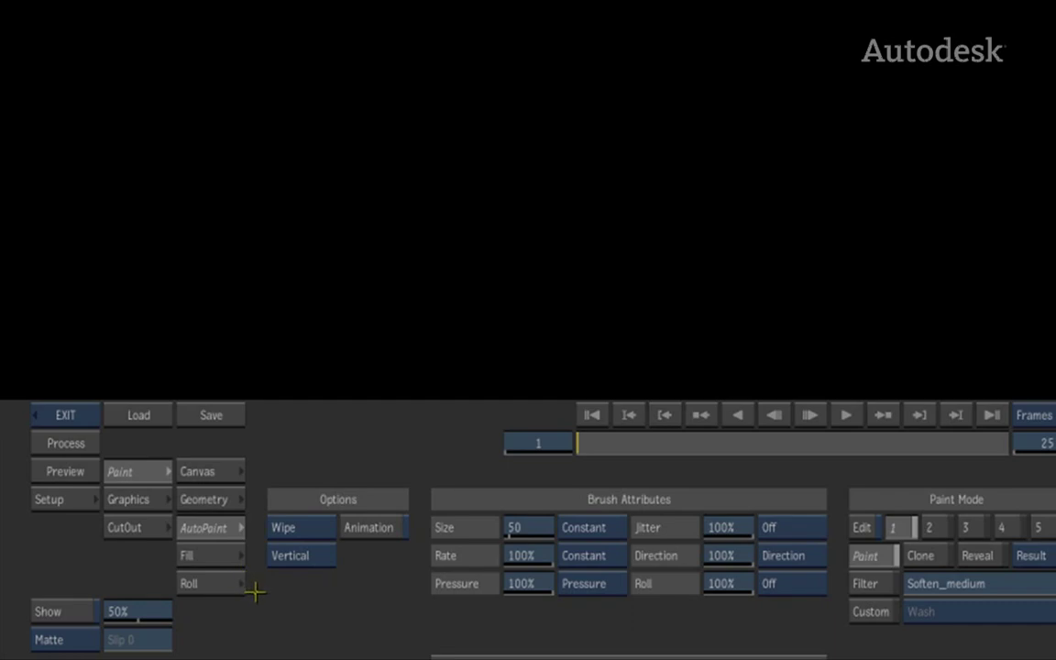
pyautogui.click(313, 525)
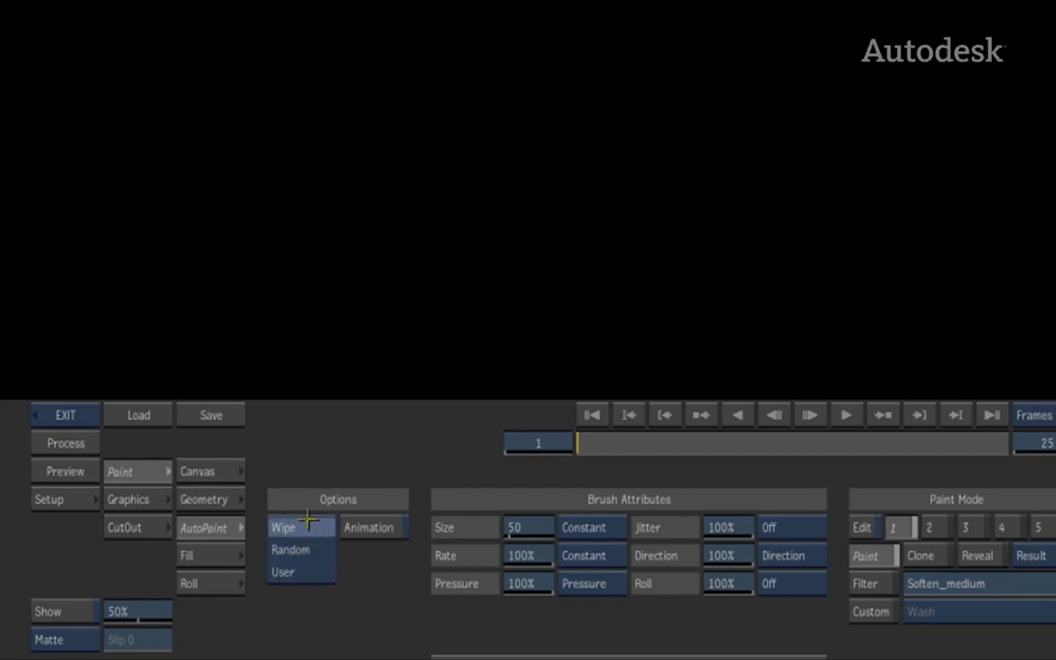
pyautogui.click(298, 527)
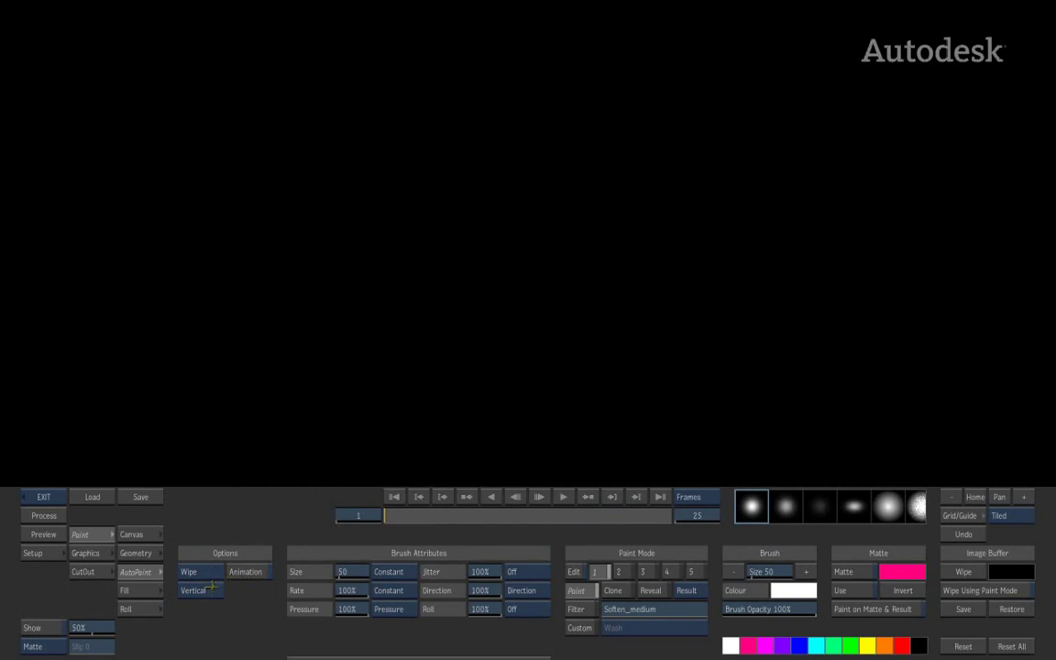
pyautogui.click(43, 496)
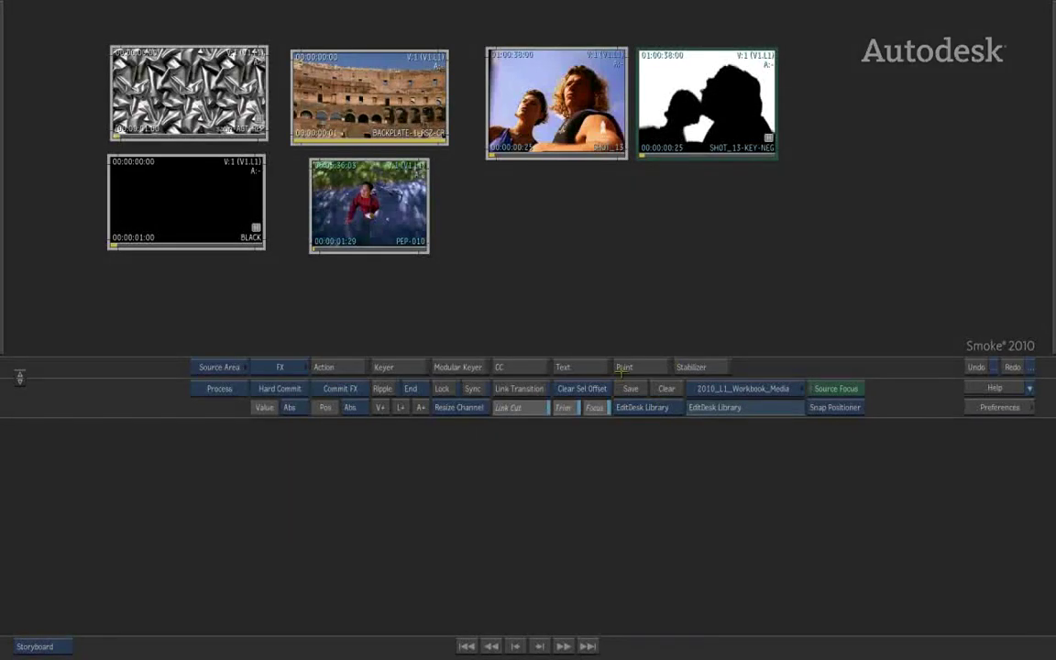
# Open the SHOT_13 clip as the front source in the Paint module and choose an empty desktop spot for the result
pyautogui.click(624, 367)
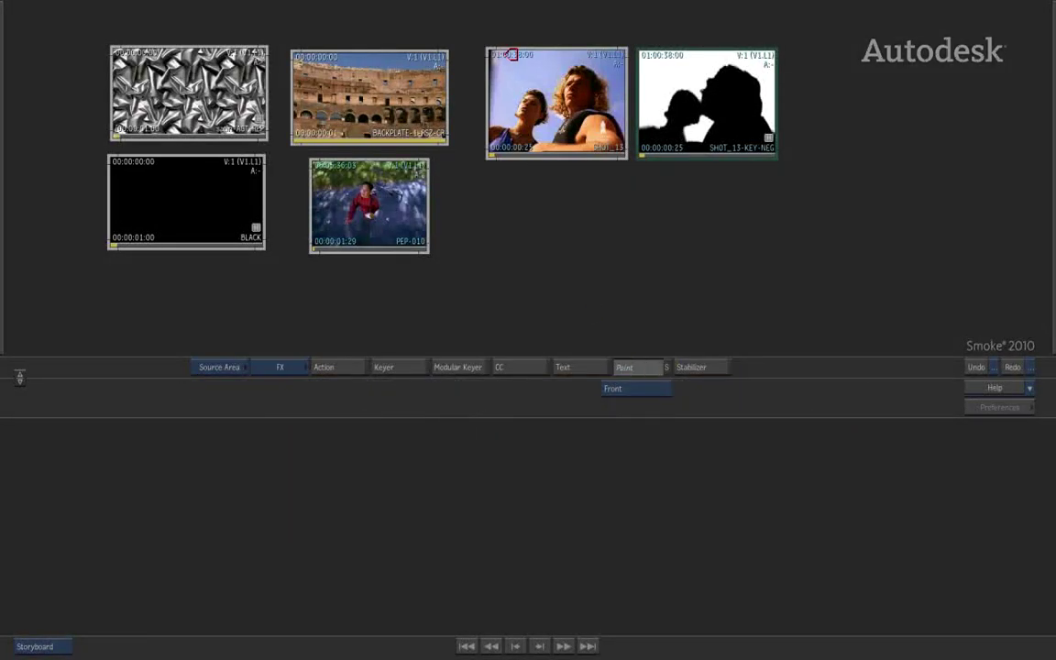
pyautogui.click(514, 55)
pyautogui.click(552, 257)
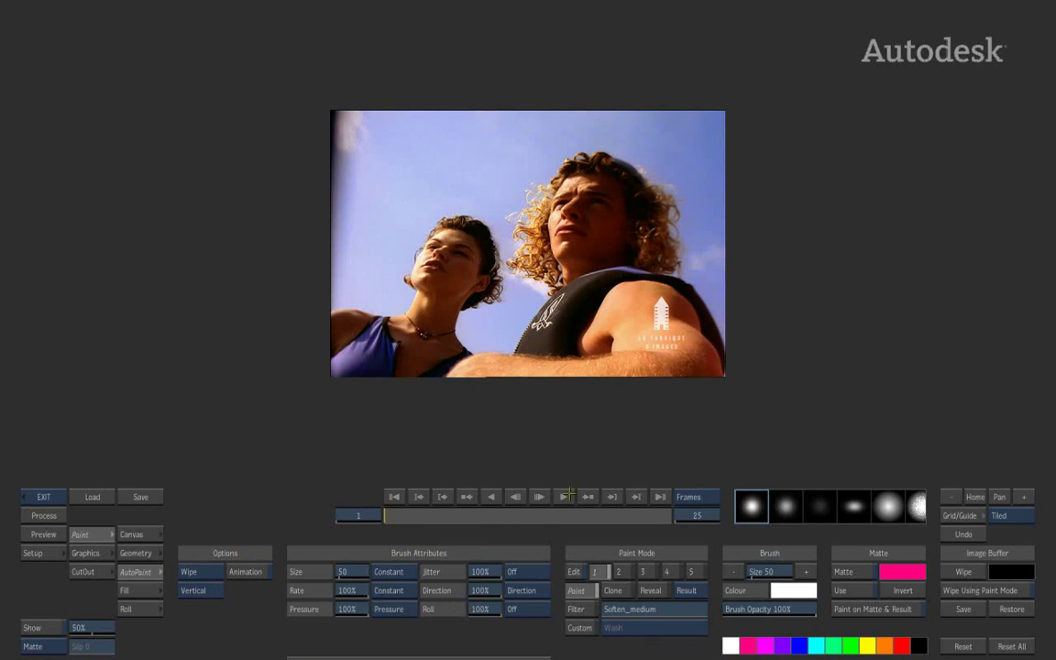
# Run an AutoPaint vertical wipe over the SHOT_13 frame with constant brush size and rate, inspect it enlarged and undo it
pyautogui.click(567, 280)
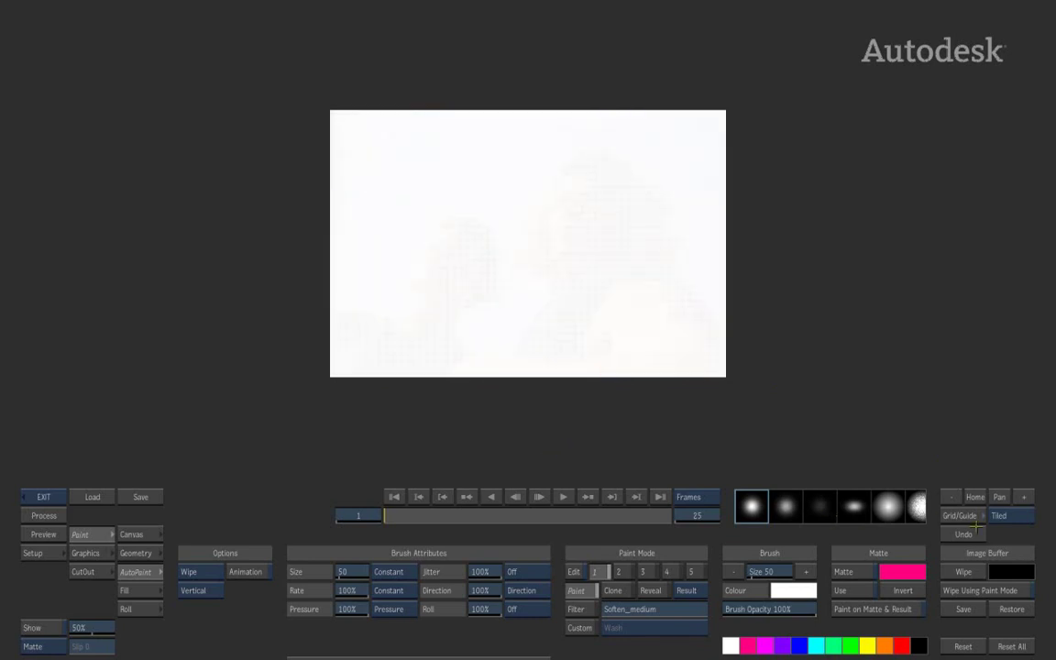
pyautogui.click(1023, 496)
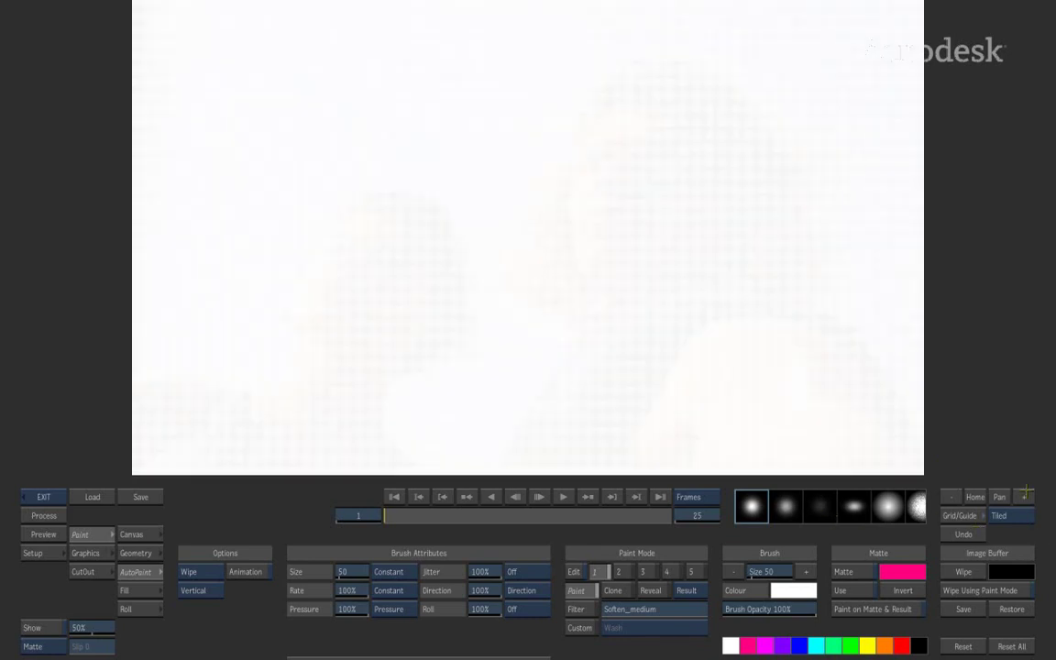
pyautogui.click(964, 533)
# Set the brush Size attribute to Front, run the AutoPaint wipe over the frame and undo it
pyautogui.click(394, 571)
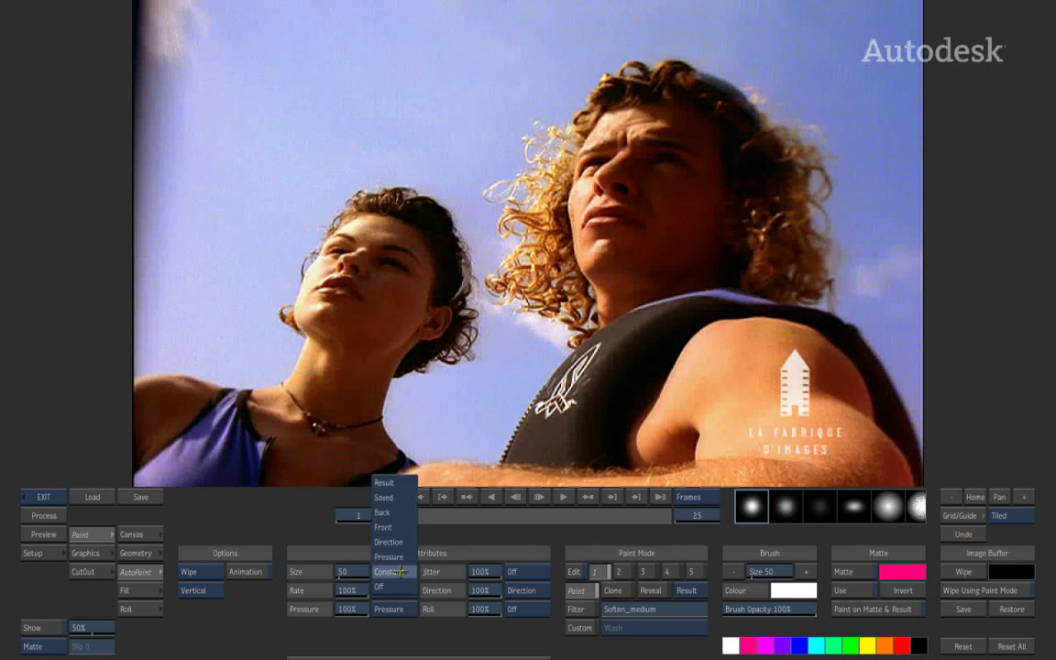
pyautogui.click(383, 527)
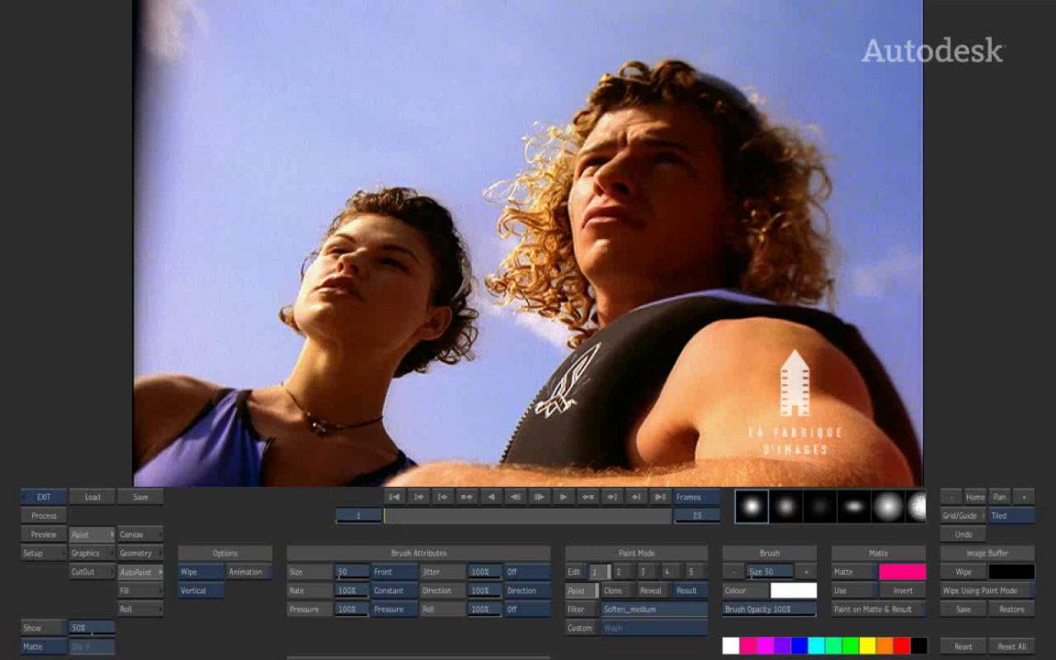
pyautogui.click(543, 473)
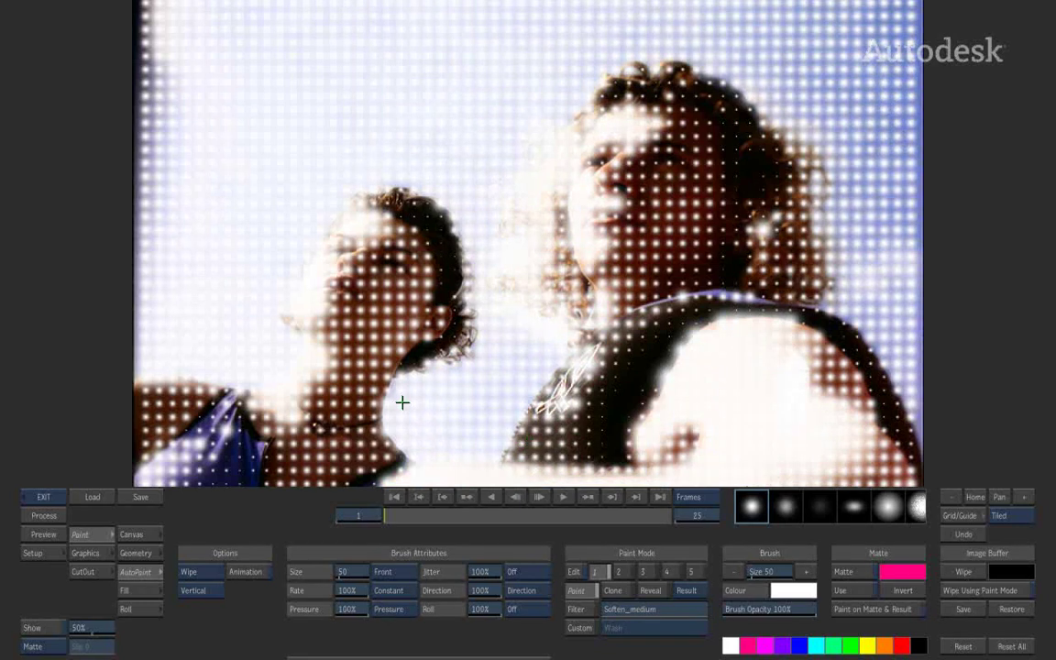
pyautogui.click(964, 532)
# Set the brush Rate attribute to Front, run the AutoPaint wipe over the frame and undo it
pyautogui.click(388, 590)
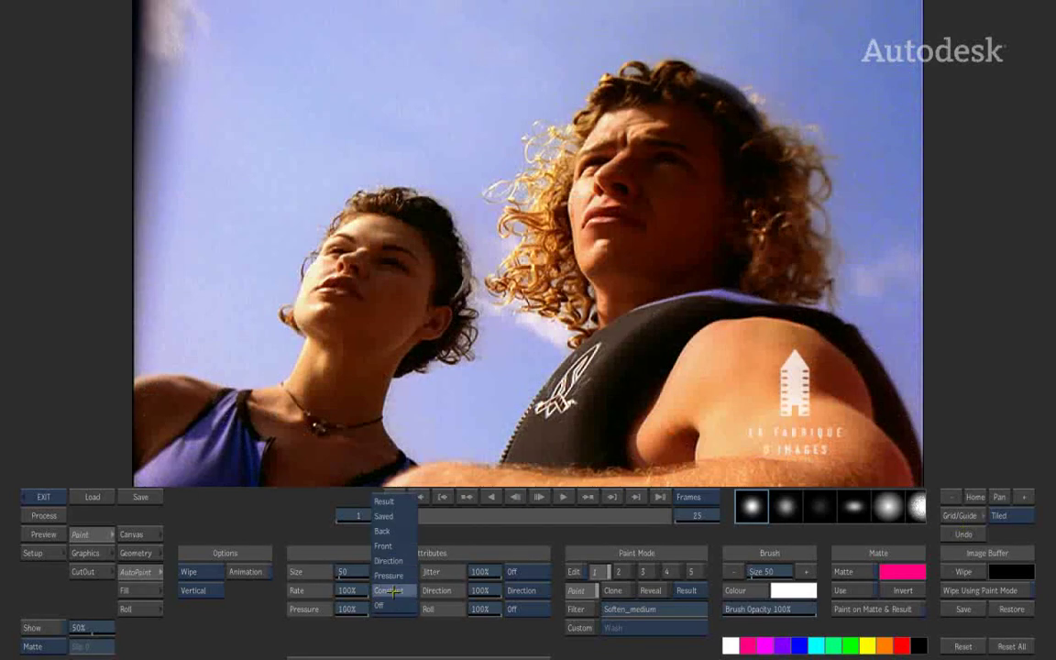
pyautogui.click(383, 545)
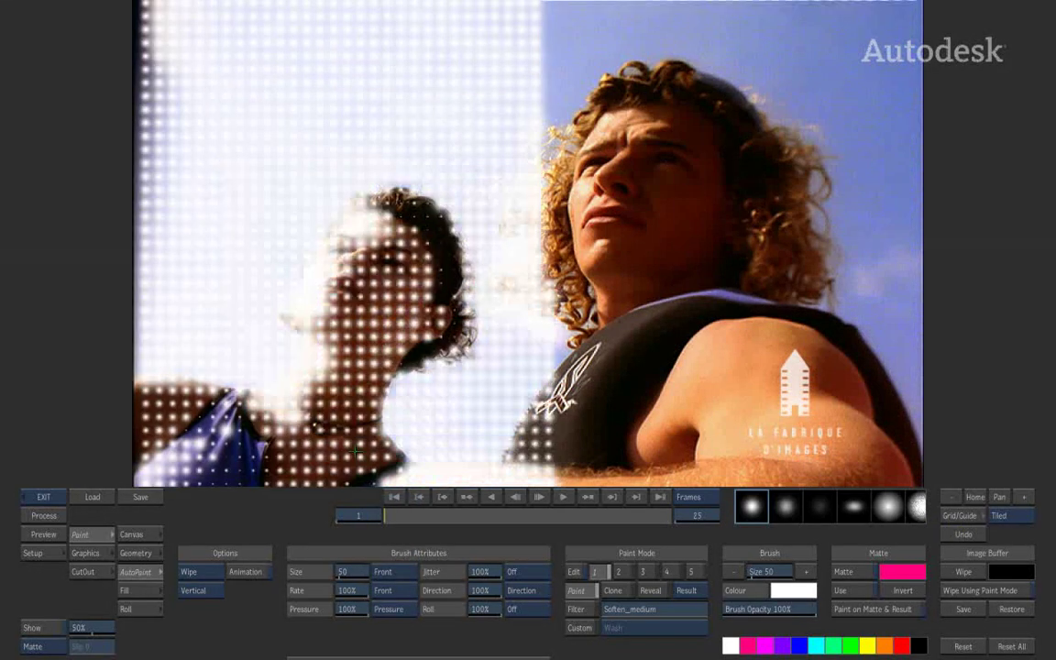
pyautogui.click(962, 534)
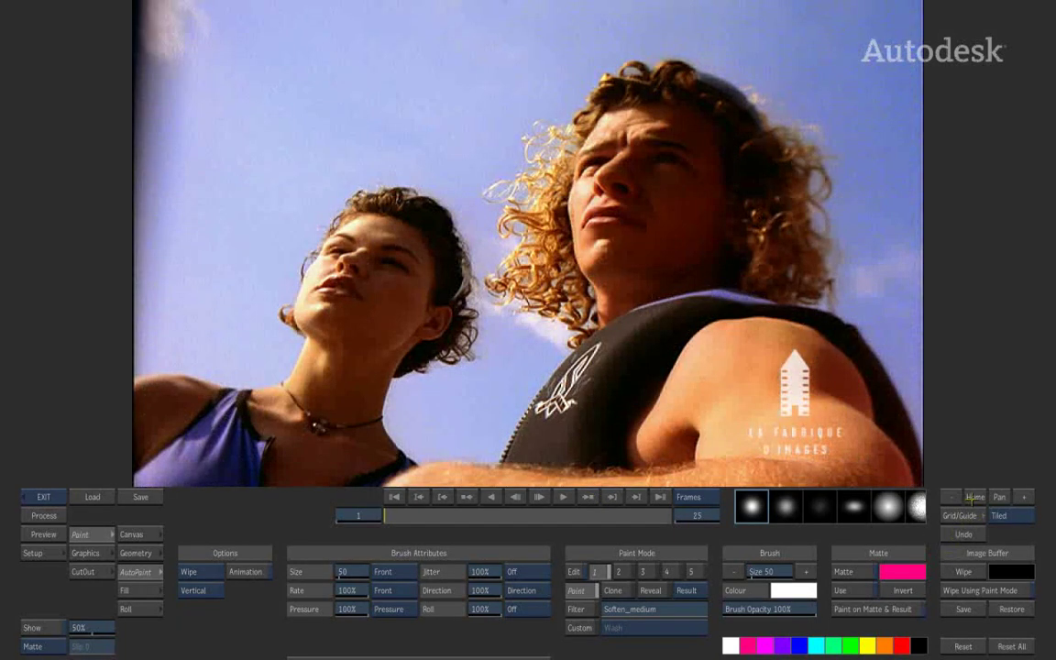
pyautogui.click(977, 498)
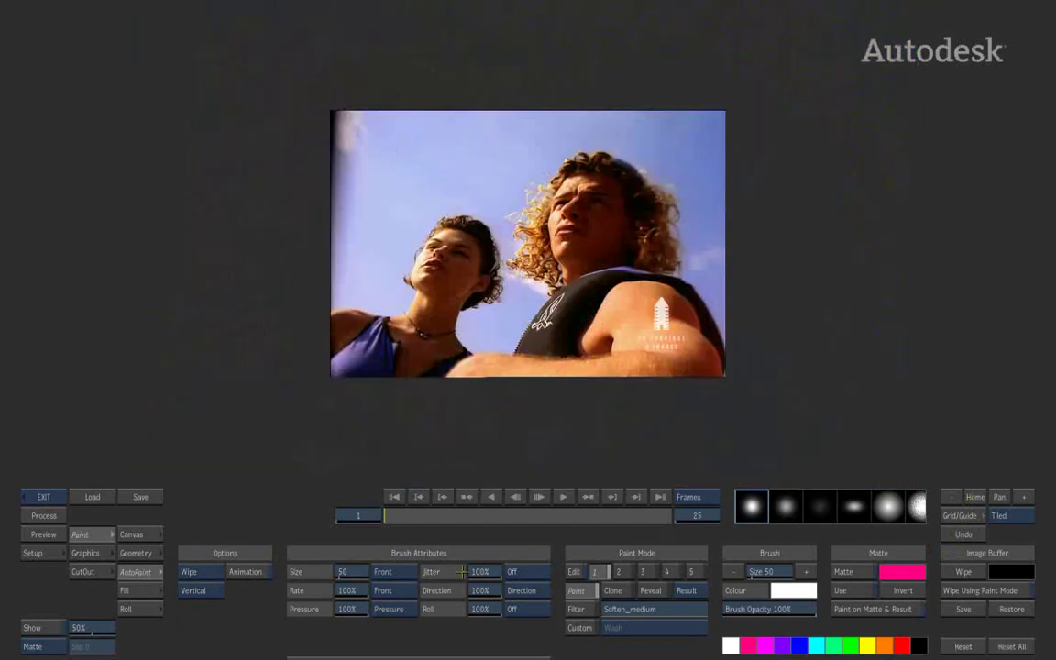
# Try AutoPaint in Random mode with 2000 samples on the frame, switch back to Wipe and undo the random strokes
pyautogui.click(210, 592)
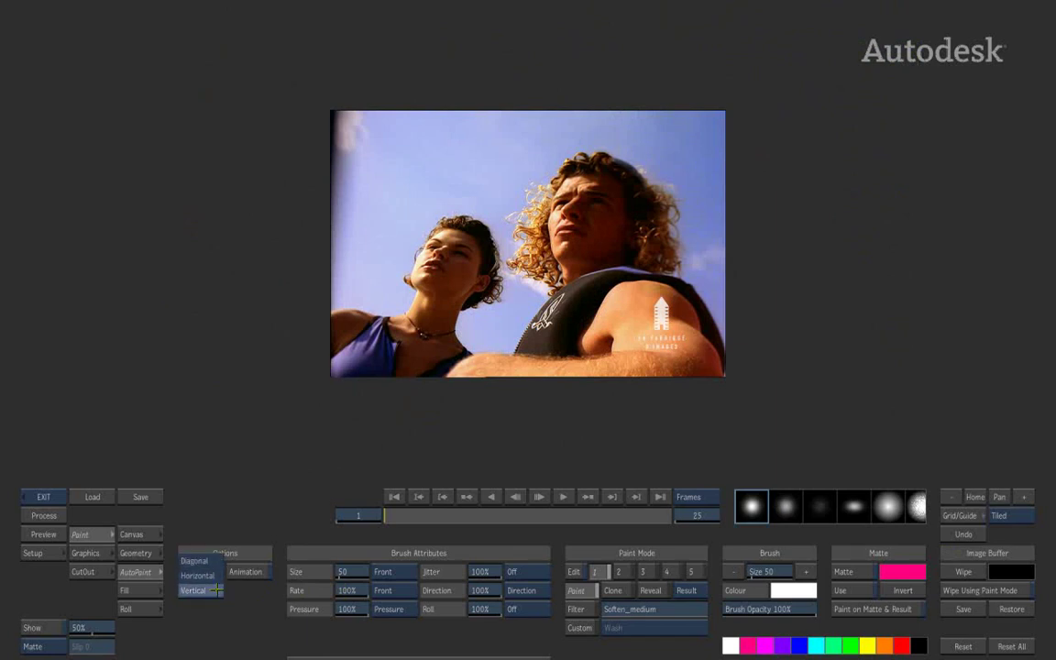
pyautogui.click(265, 612)
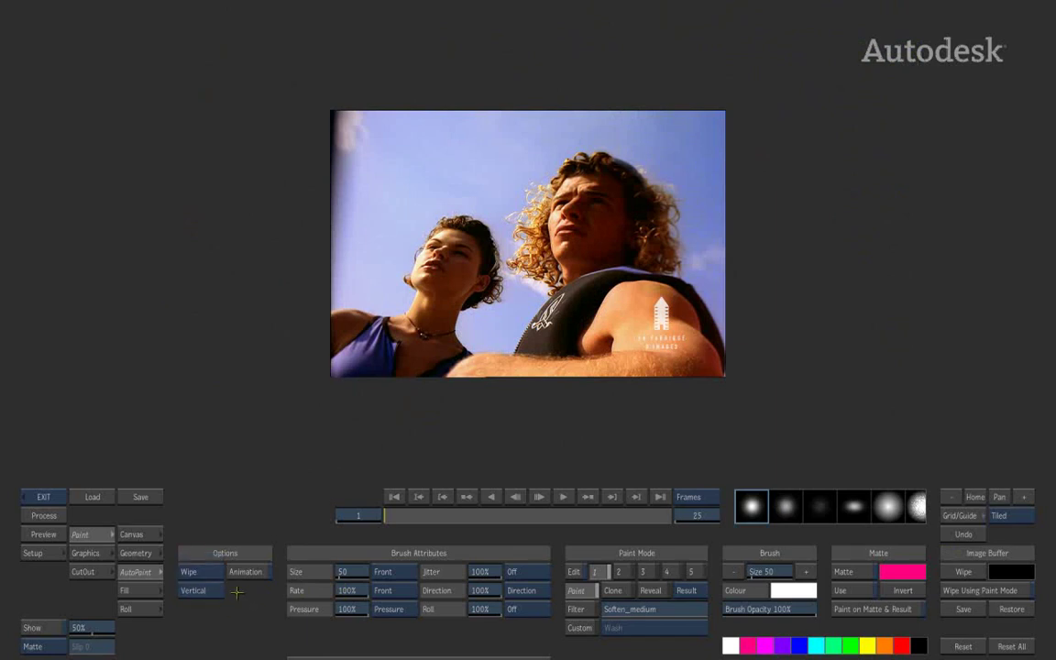
pyautogui.click(209, 572)
pyautogui.click(198, 587)
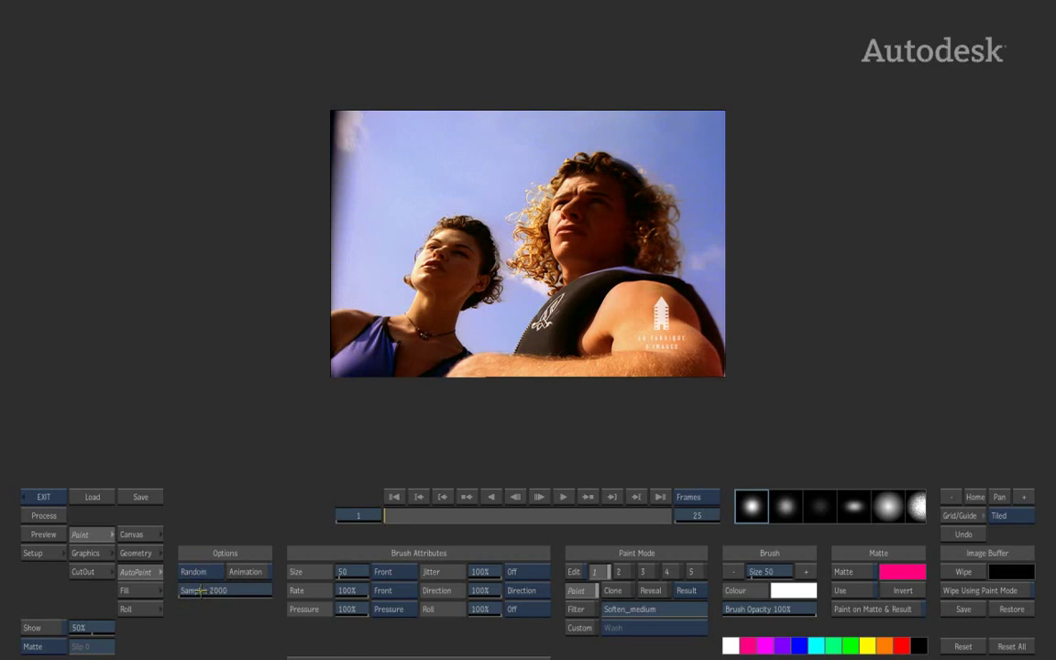
pyautogui.click(523, 257)
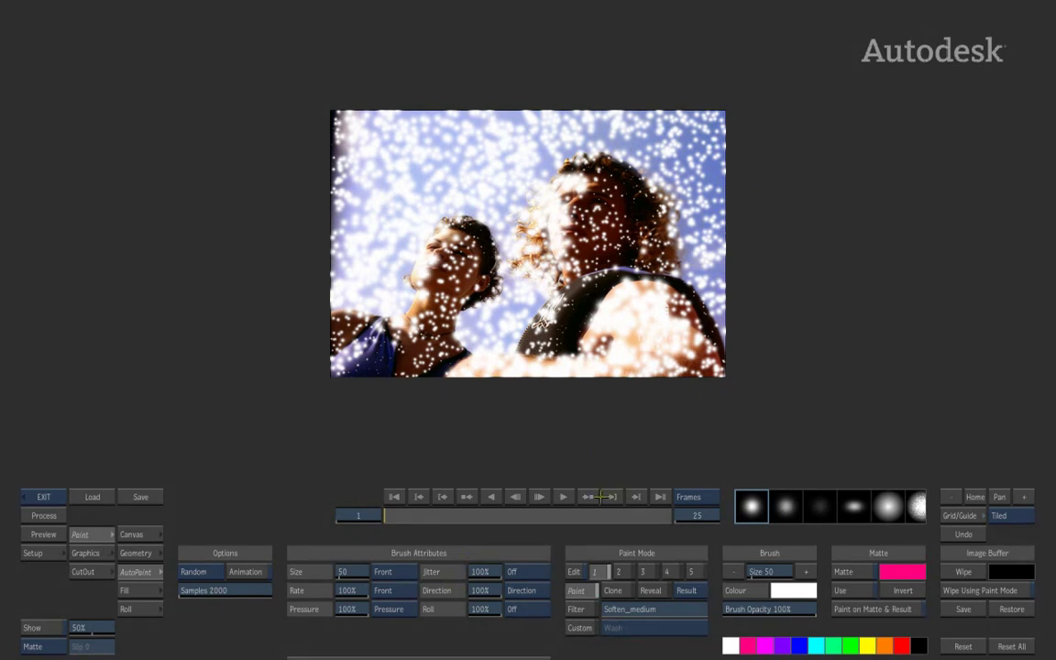
pyautogui.click(207, 570)
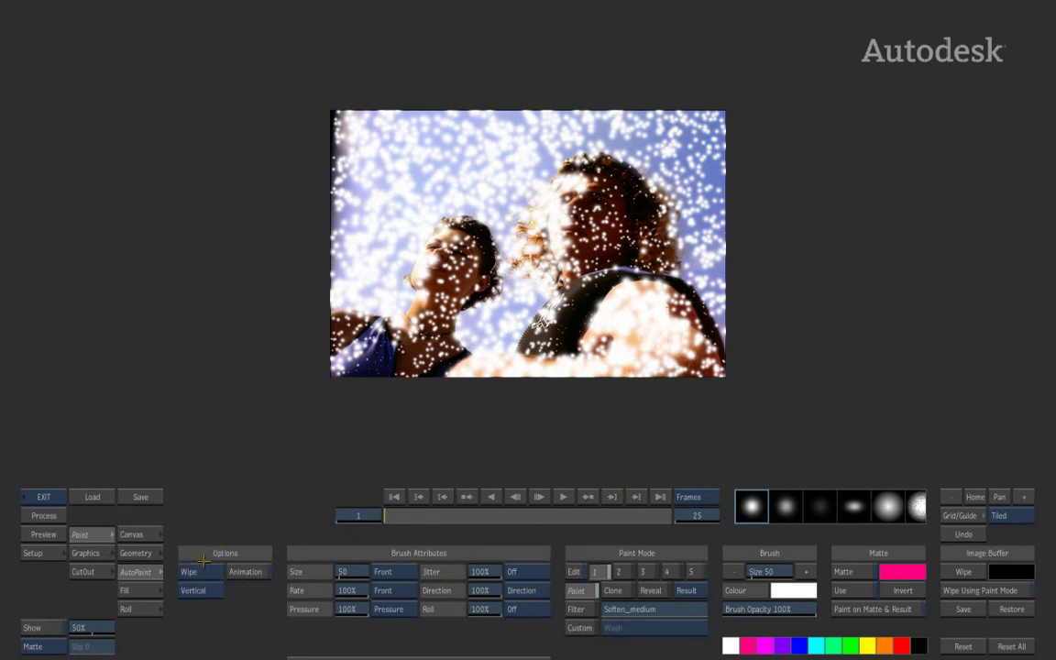
pyautogui.click(968, 534)
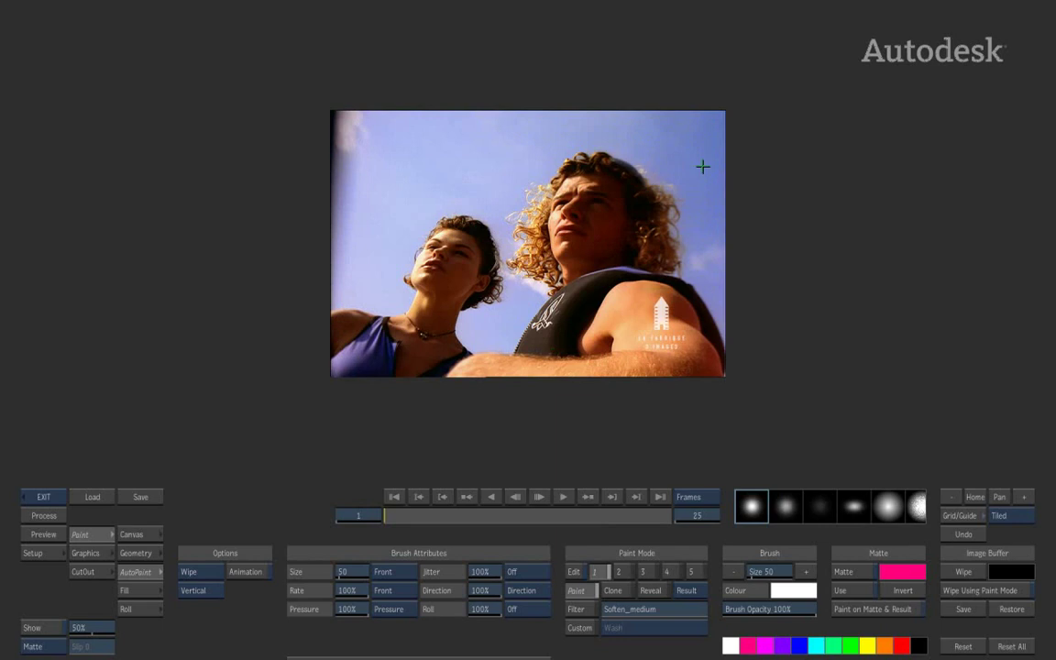
# Exit the Paint module and discard the resulting SHOT_13 paint clip from the desktop
pyautogui.click(1025, 496)
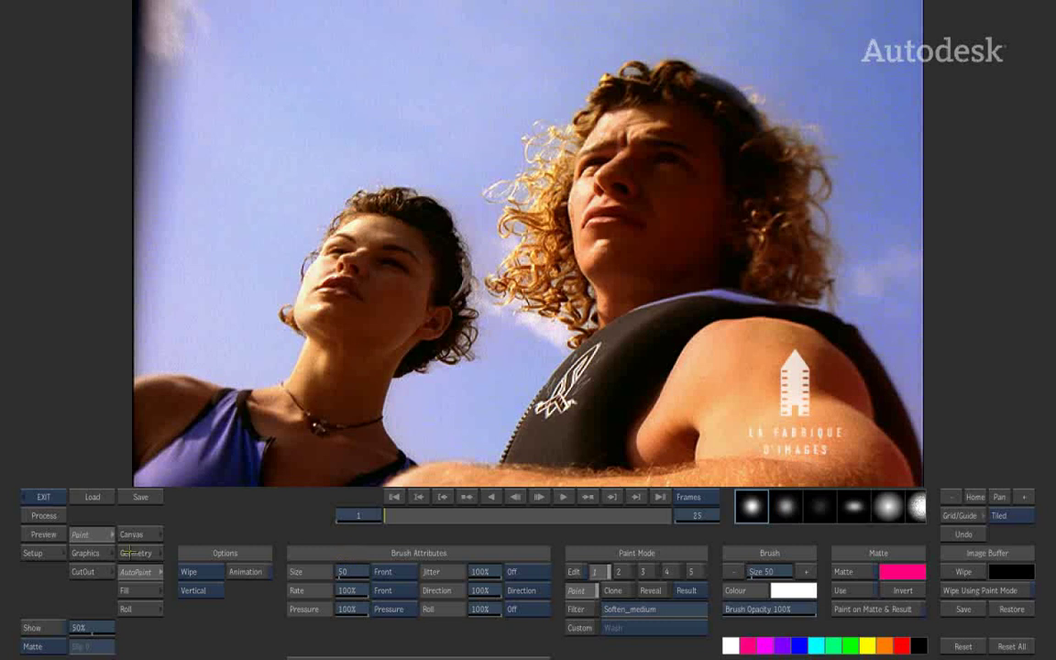
pyautogui.click(44, 497)
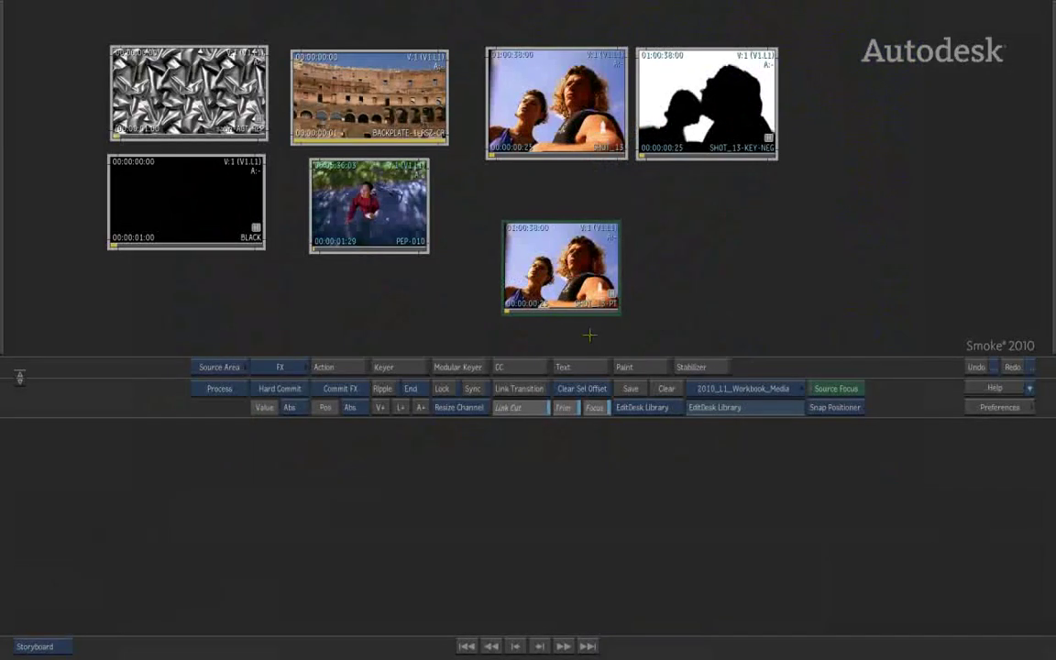
pyautogui.moveTo(581, 274)
pyautogui.mouseDown()
pyautogui.moveTo(650, 358)
pyautogui.moveTo(669, 598)
pyautogui.mouseUp()
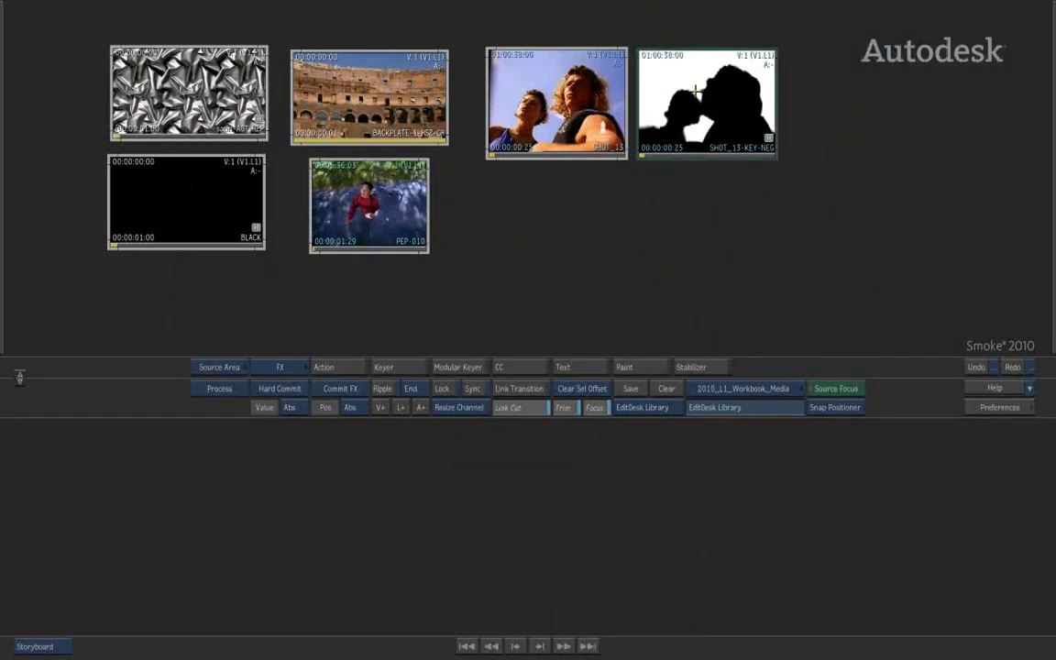
# Open the Paint module in Front/Matte mode with SHOT_13 as front and SHOT_13-KEY-NEG as matte
pyautogui.click(643, 367)
pyautogui.click(634, 387)
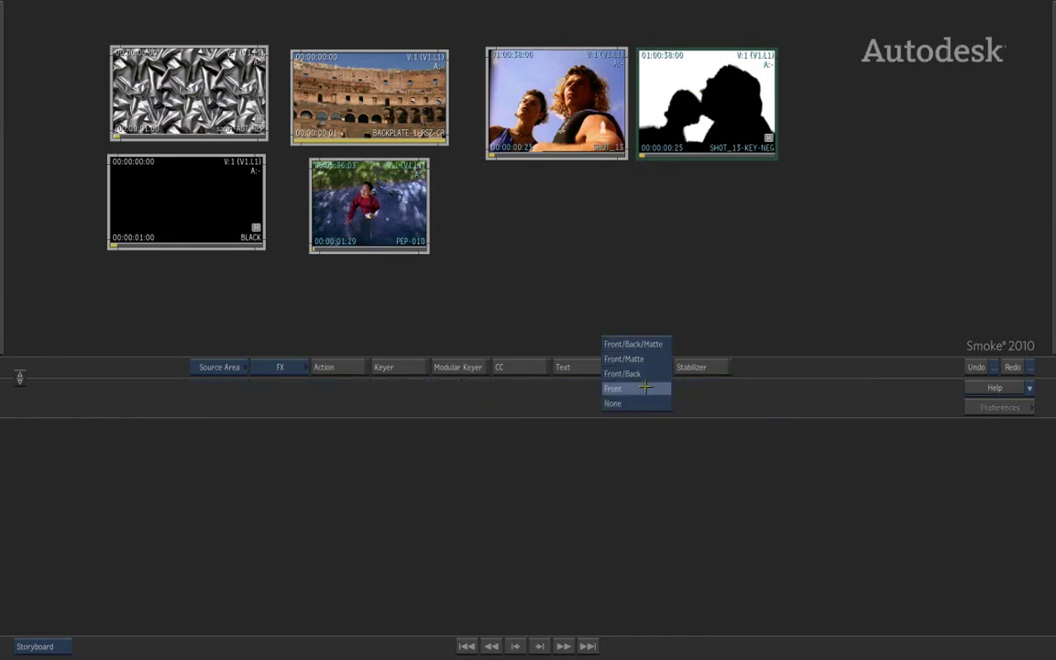
pyautogui.click(636, 359)
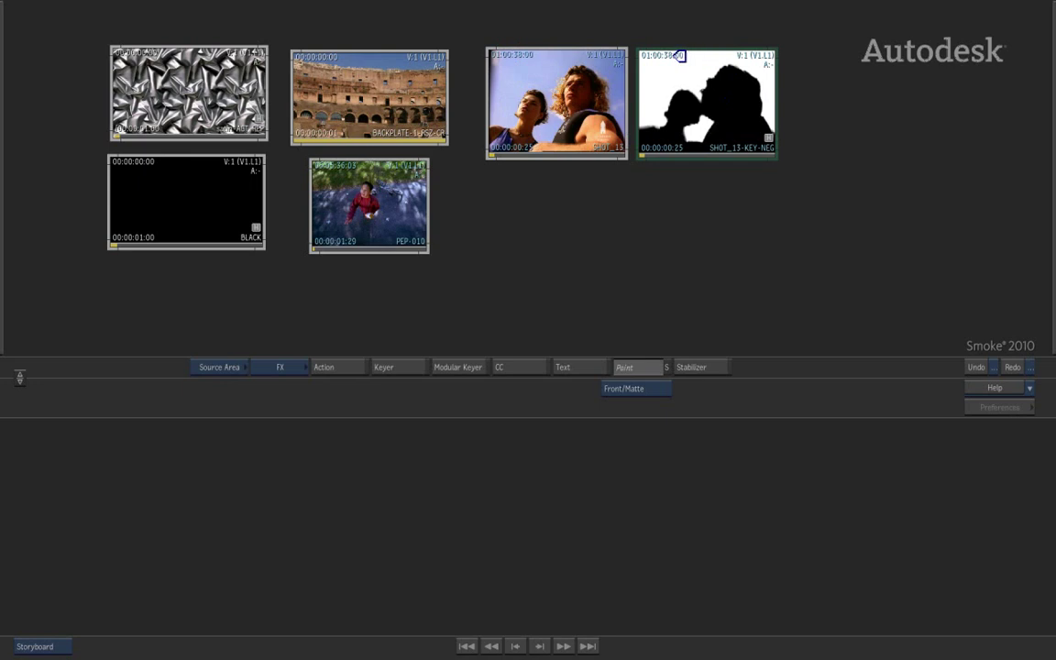
pyautogui.click(679, 55)
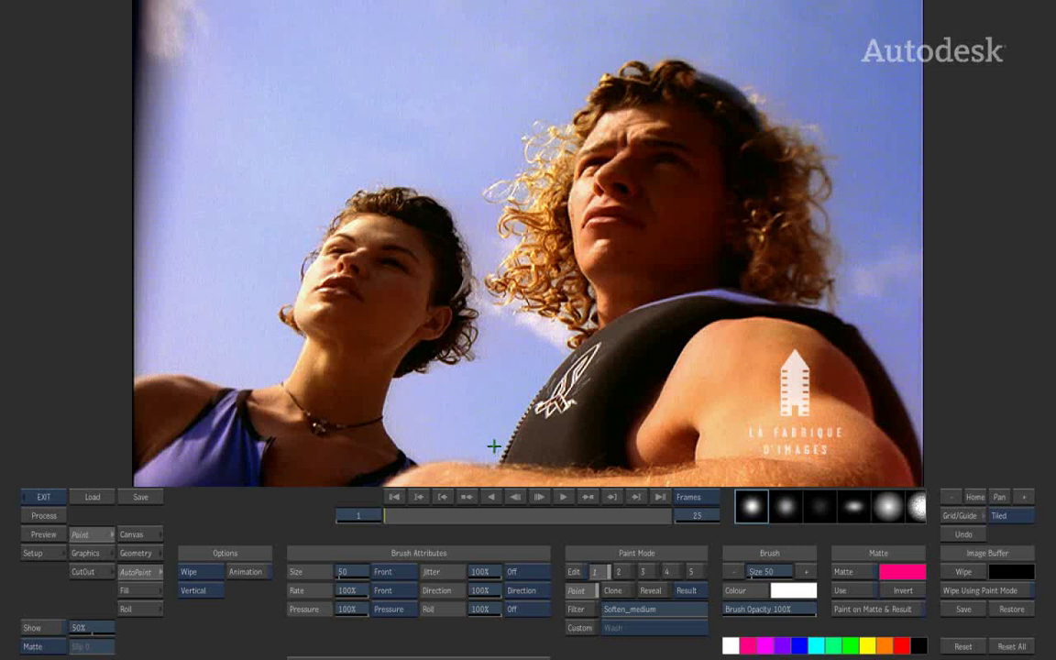
# Compare the matte view with the front view and return to the result view
pyautogui.press('F3')
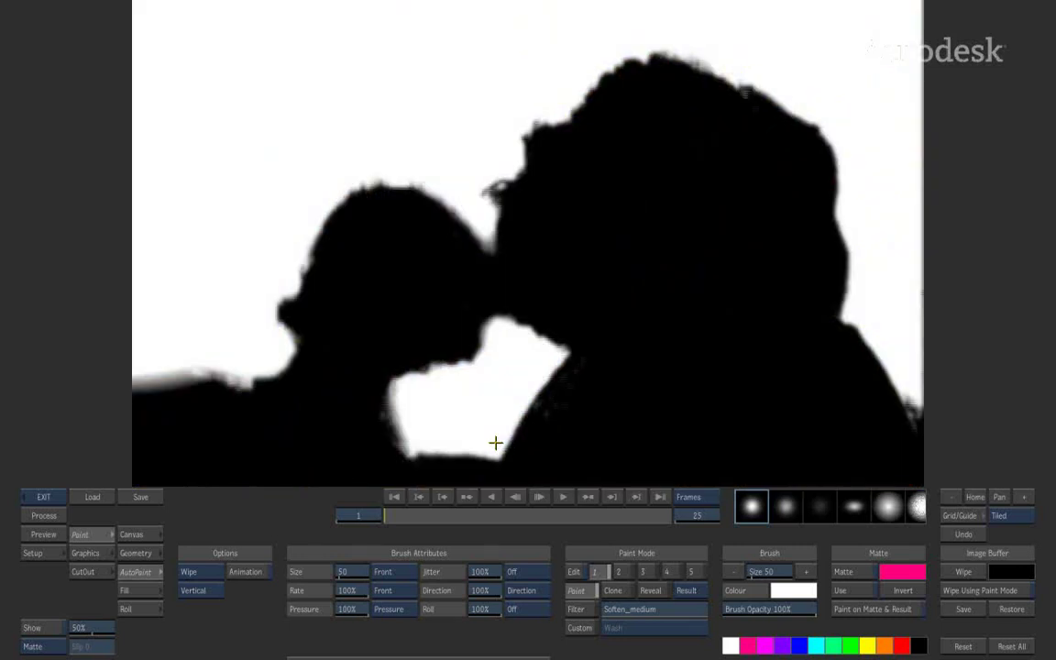
pyautogui.press('F1')
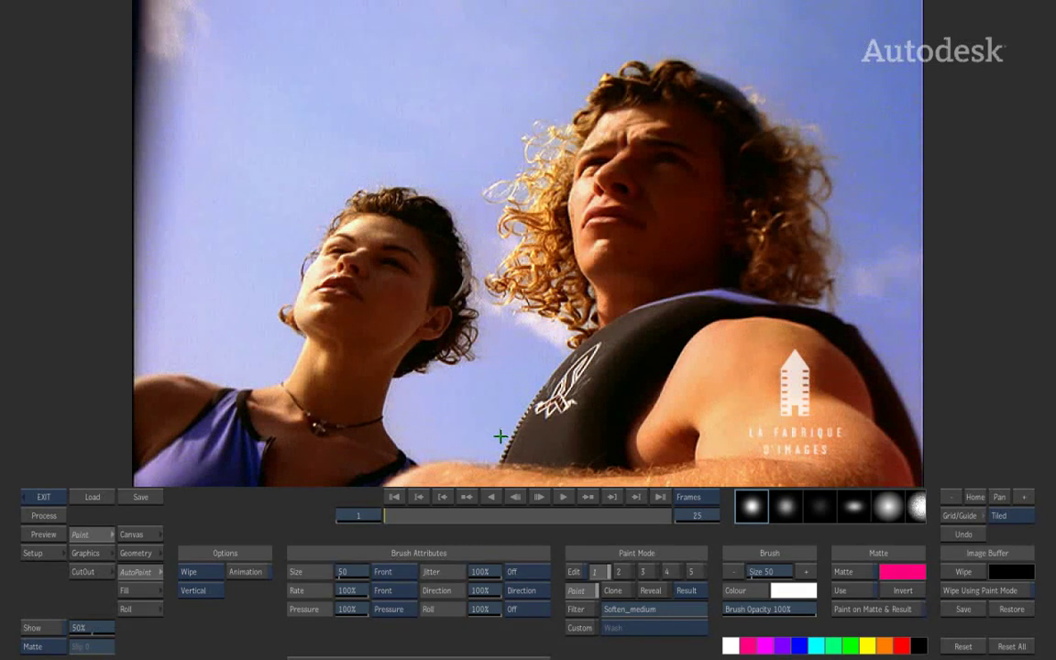
pyautogui.press('F3')
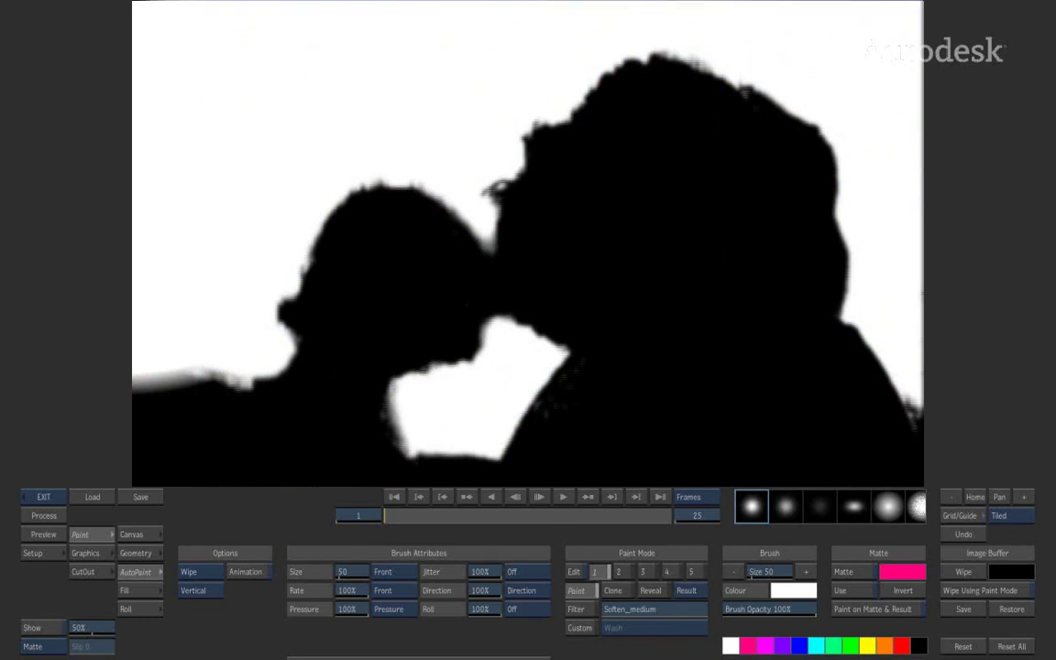
pyautogui.press('F4')
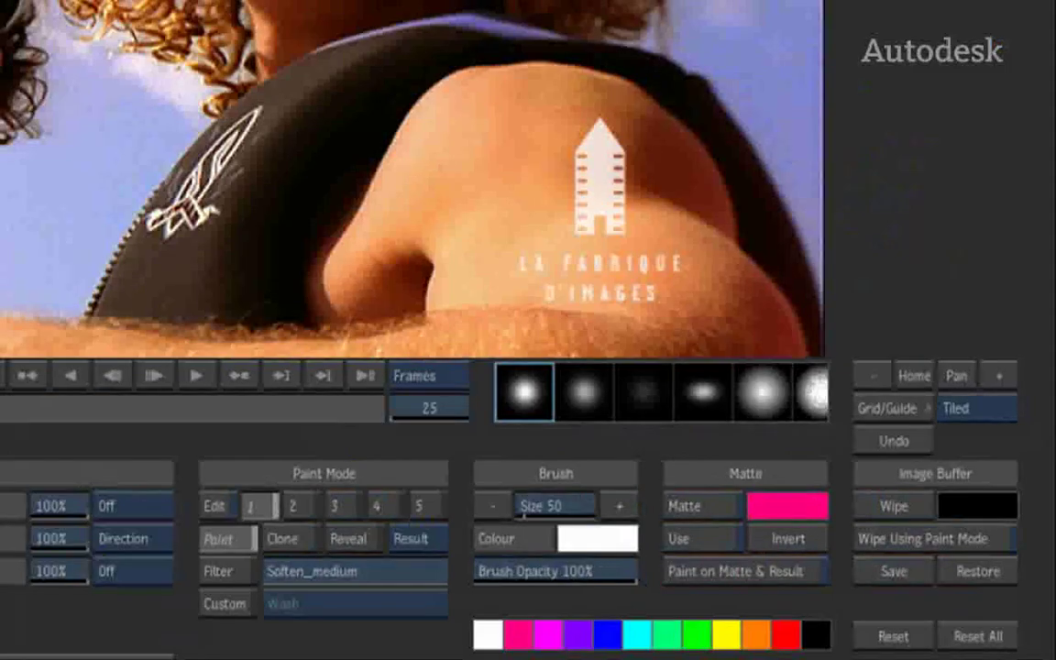
# Enable Use for the matte, run the AutoPaint wipe over the frame and undo it
pyautogui.click(701, 538)
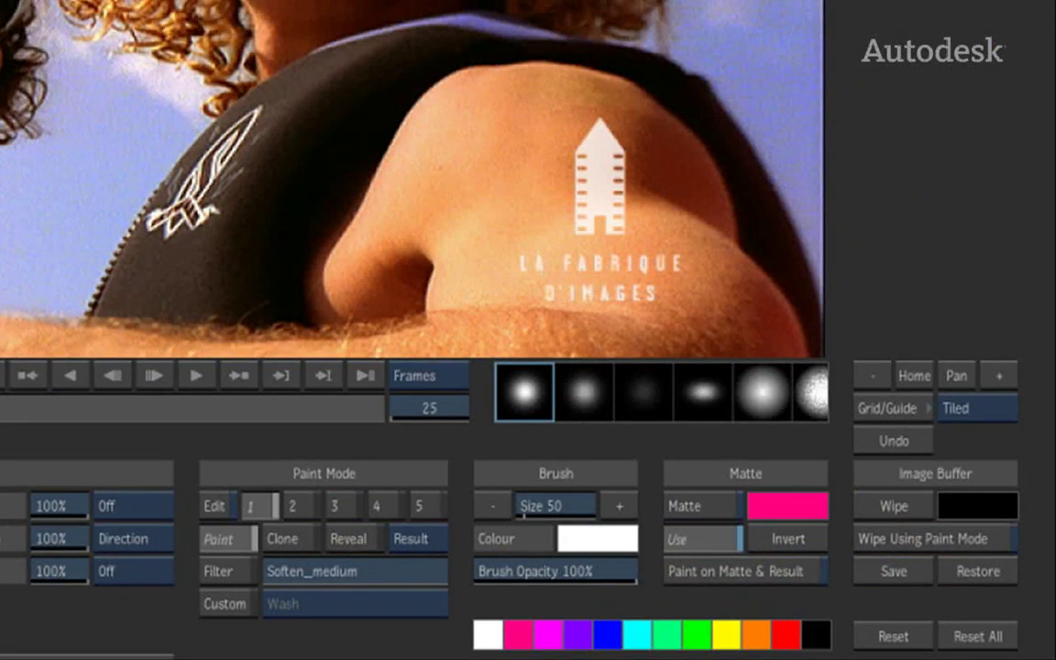
pyautogui.click(461, 193)
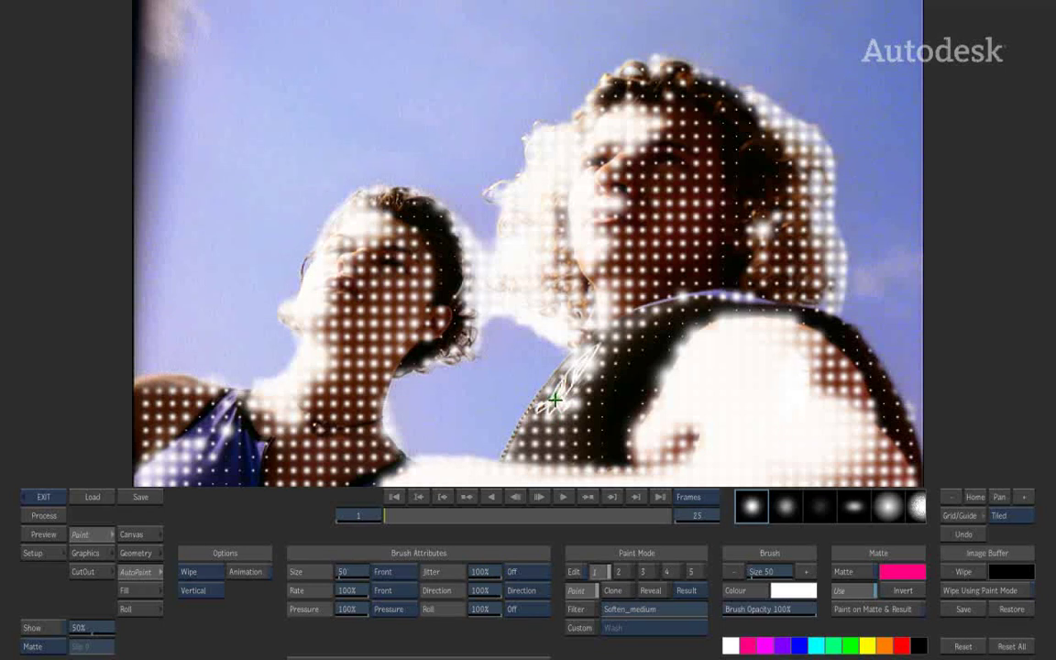
pyautogui.click(966, 535)
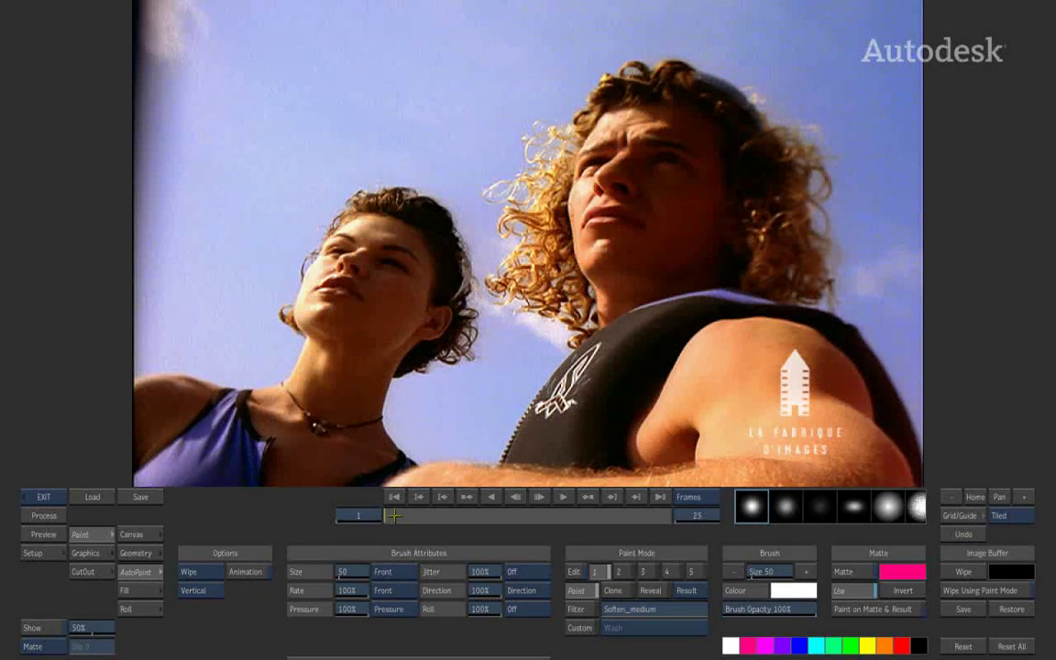
# Scrub through the clip and back to frame 1, test the AutoPaint wipe through the matte there and undo it
pyautogui.moveTo(392, 516); pyautogui.dragTo(496, 516)
pyautogui.moveTo(689, 507)
pyautogui.mouseDown()
pyautogui.moveTo(451, 529)
pyautogui.moveTo(623, 517)
pyautogui.moveTo(228, 503)
pyautogui.mouseUp()
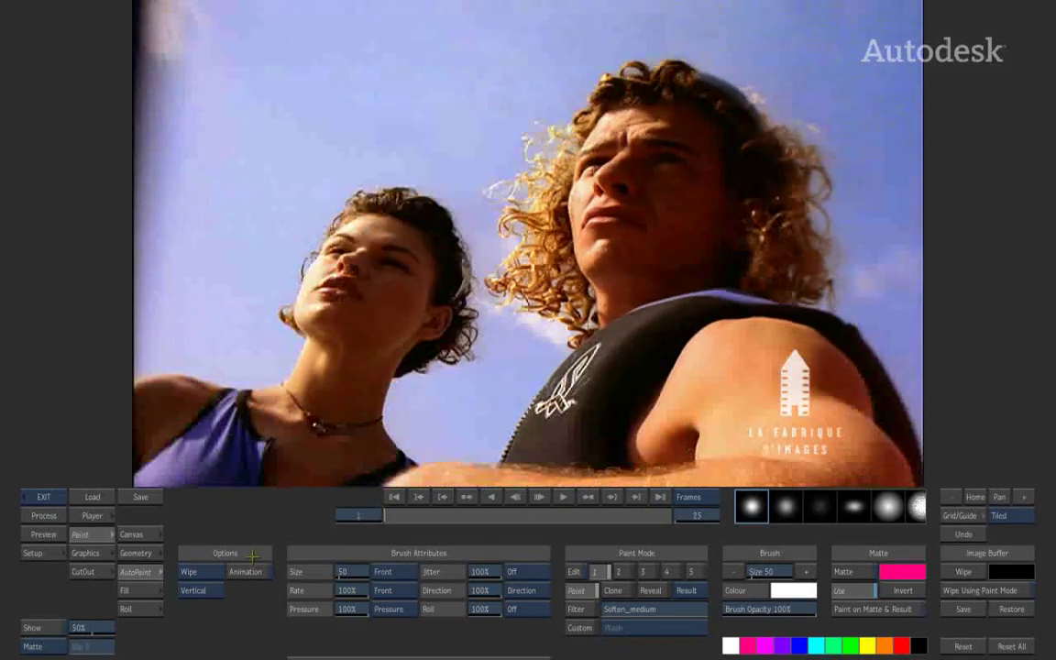
pyautogui.click(949, 496)
pyautogui.click(463, 302)
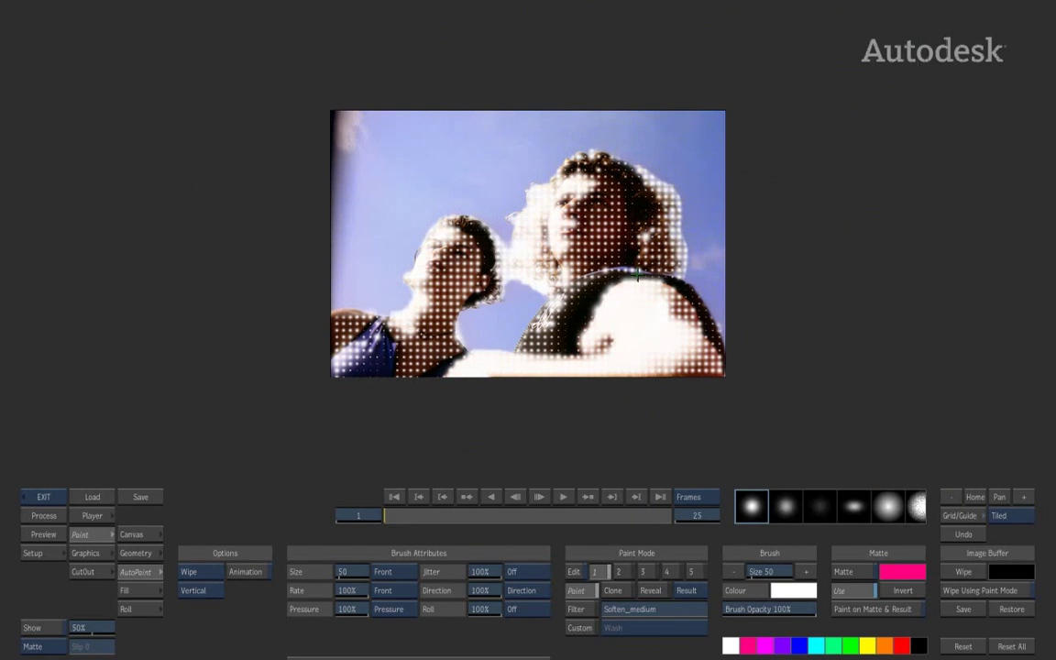
pyautogui.click(962, 534)
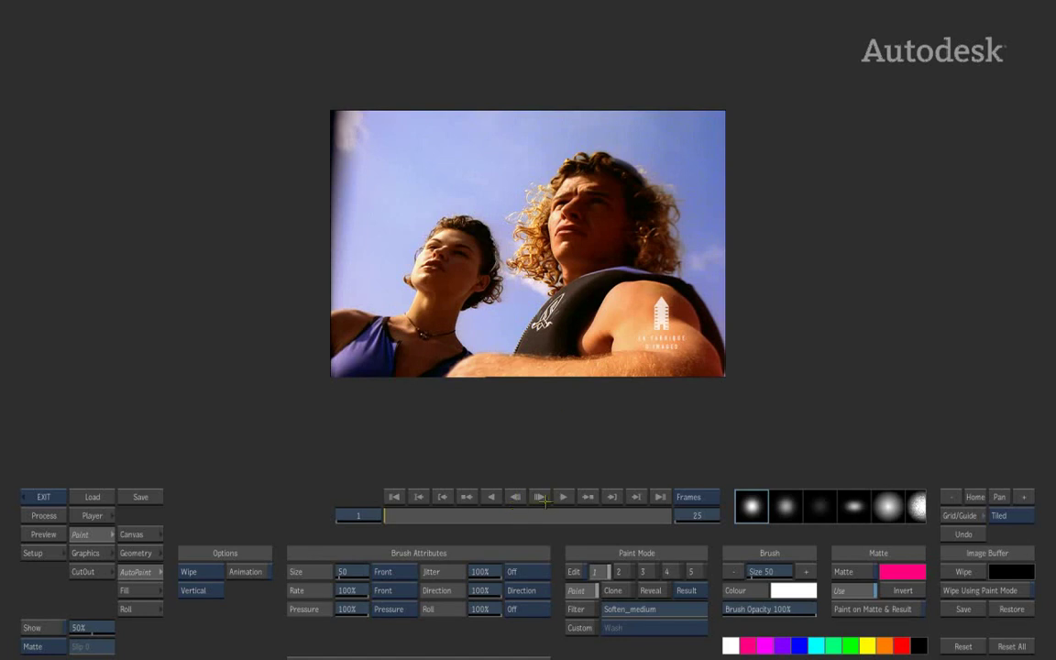
# Process the matte-limited AutoPaint wipe on all 25 frames and scrub back through the result to frame 1
pyautogui.click(44, 514)
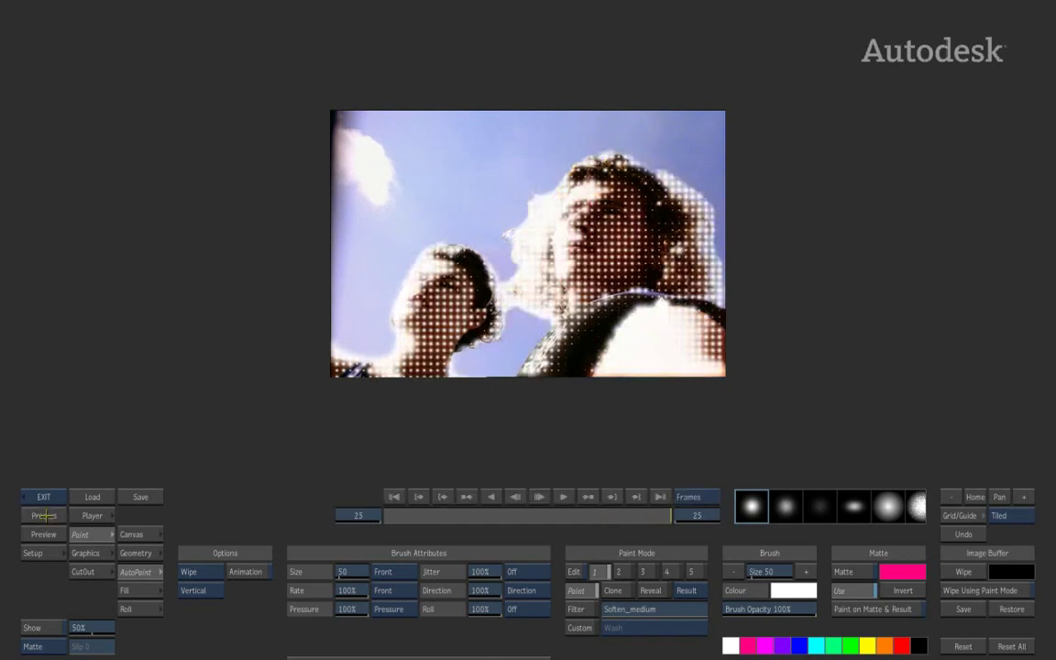
pyautogui.moveTo(665, 520); pyautogui.dragTo(316, 521)
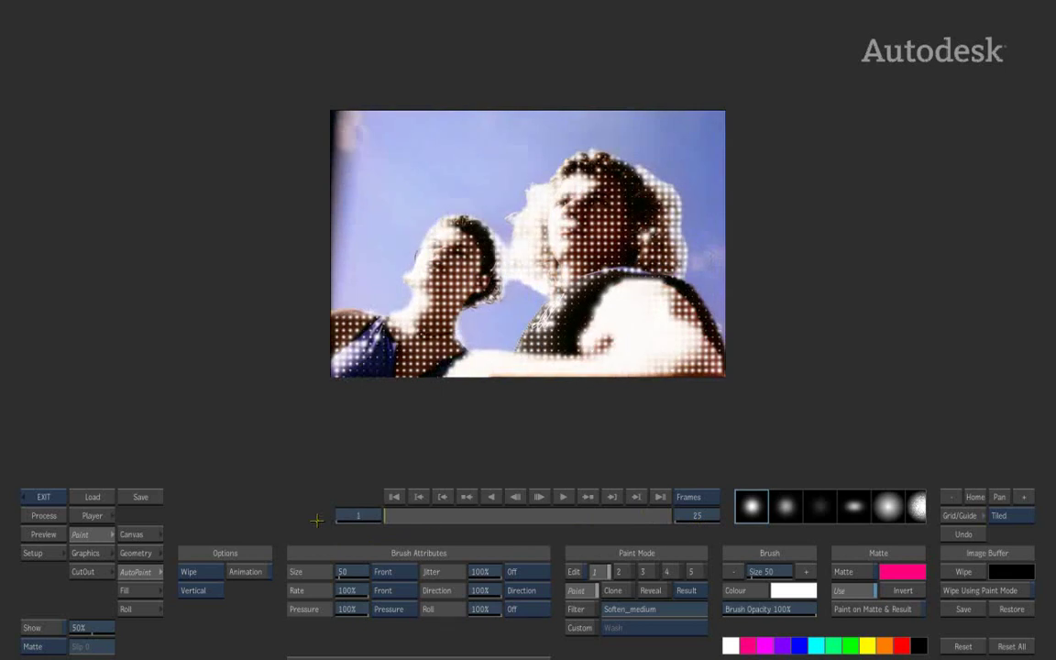